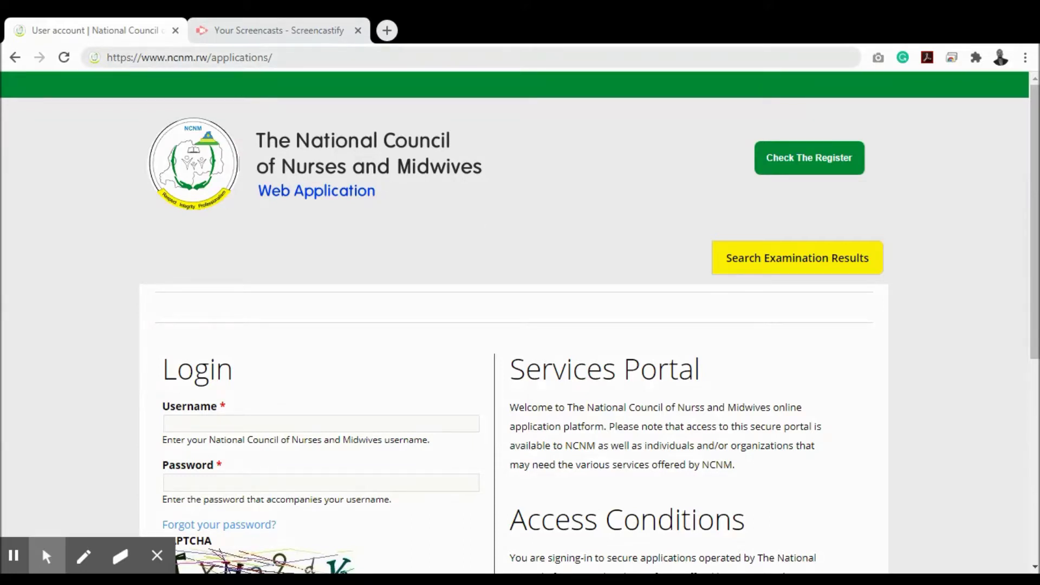
Open the Check the Register search page and place the cursor in its Name field.
left_click_drag(272, 57, 179, 58)
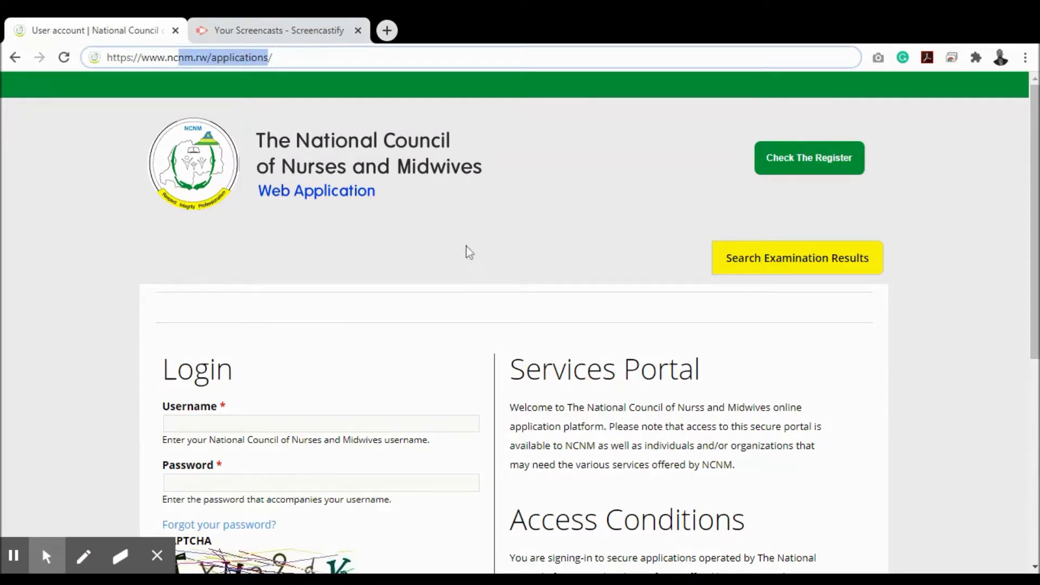
left_click(789, 162)
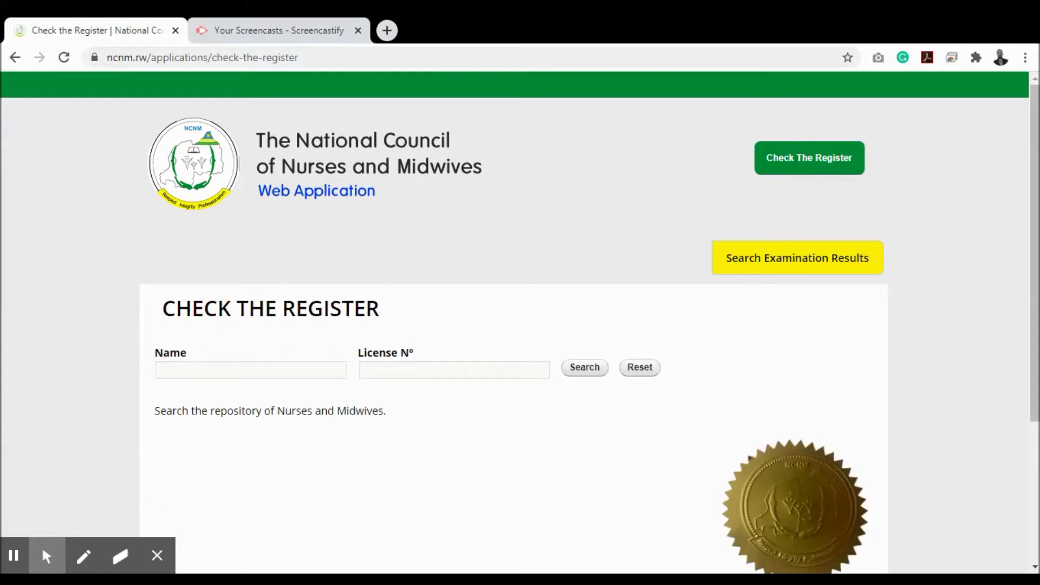
left_click(286, 369)
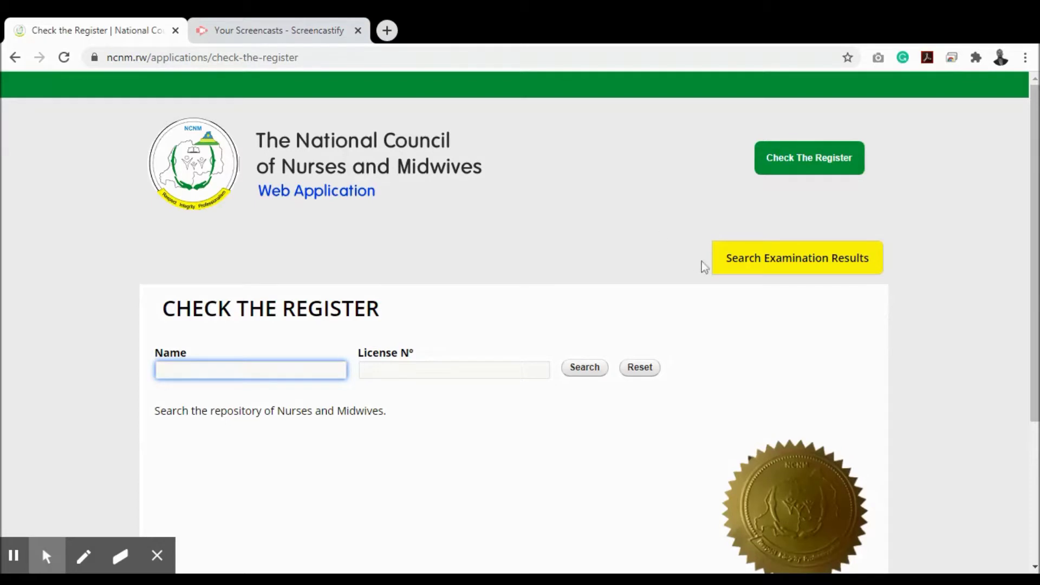
Open Search Examination Results and scroll through the empty Exam Code search page.
left_click(767, 264)
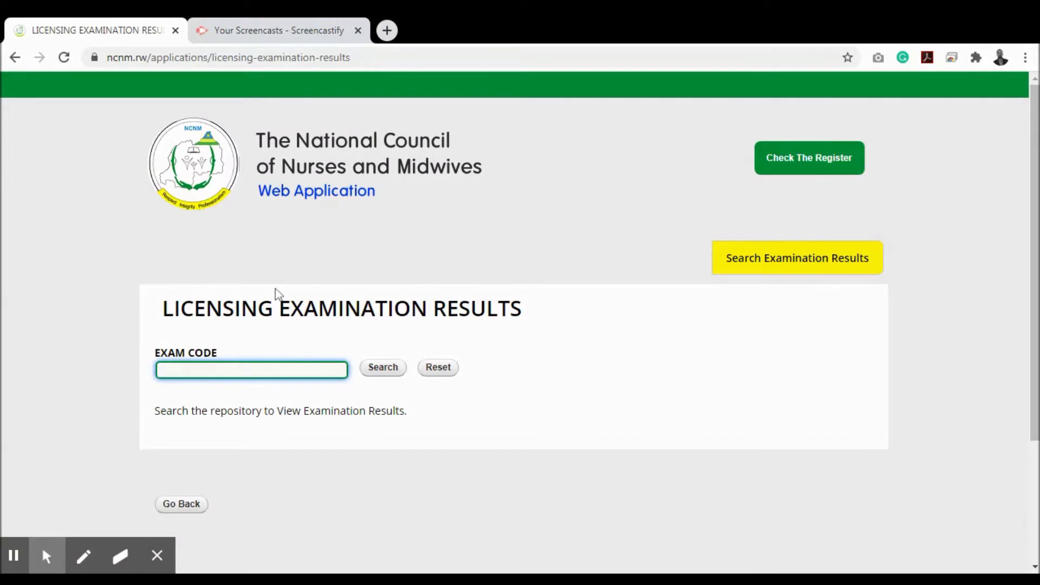
scroll(1036, 325, "down", 3)
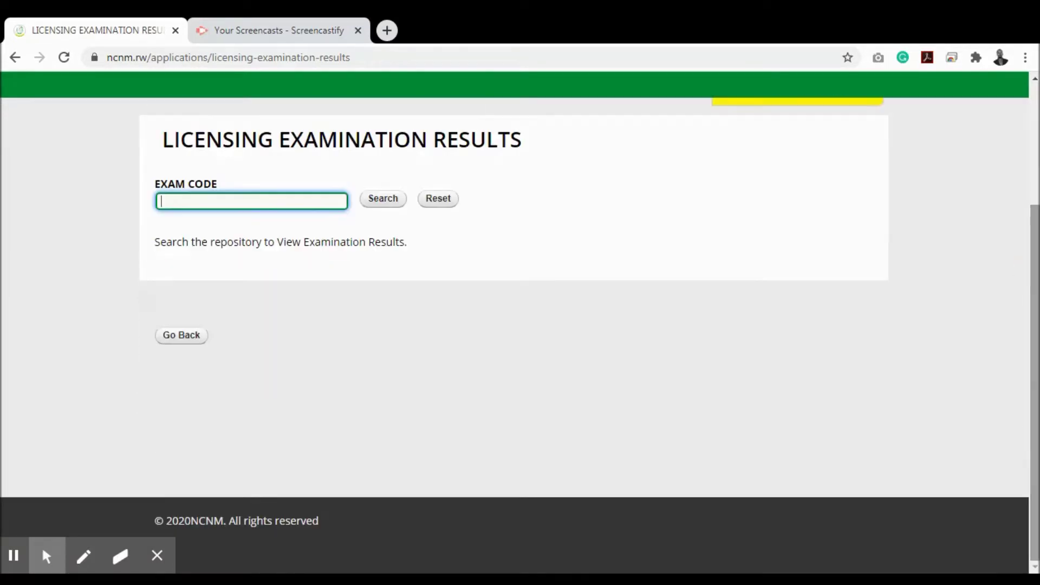
left_click(1037, 336)
scroll(1037, 336, "up", 3)
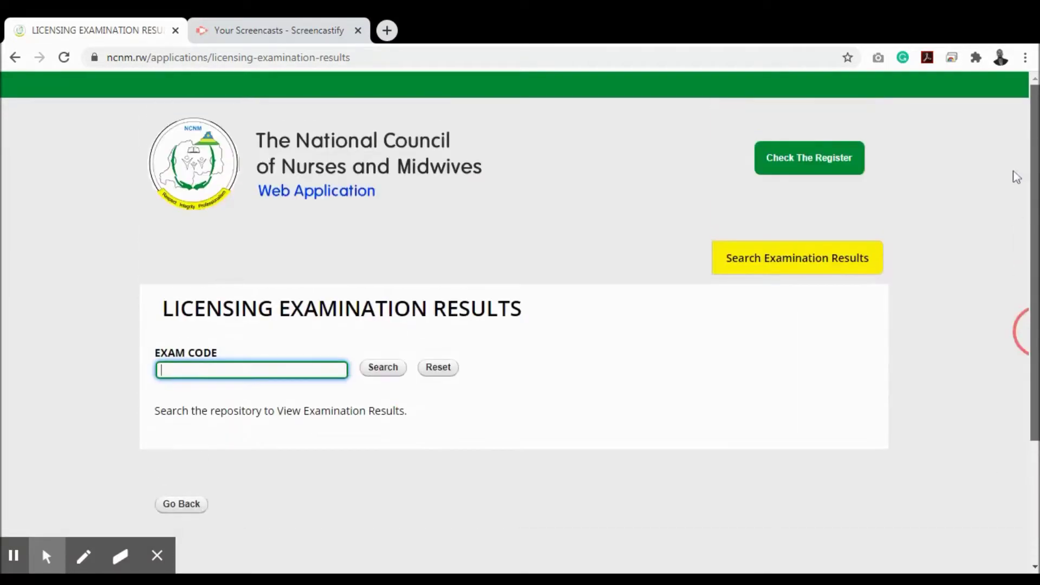
Return to the login page via the NCNM logo and scroll down to the CAPTCHA and Create an account button.
left_click(166, 175)
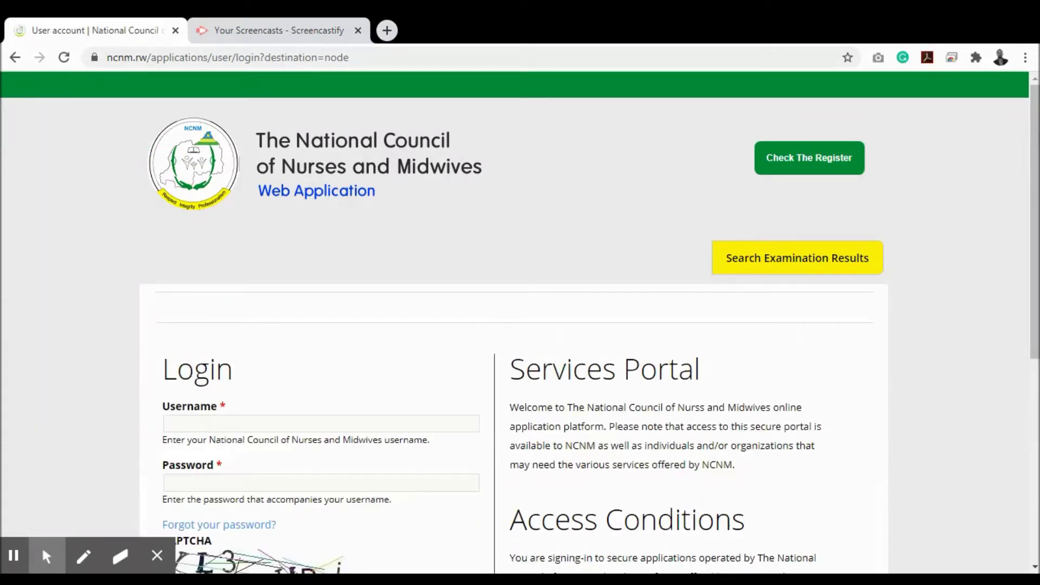
left_click_drag(1035, 163, 1035, 233)
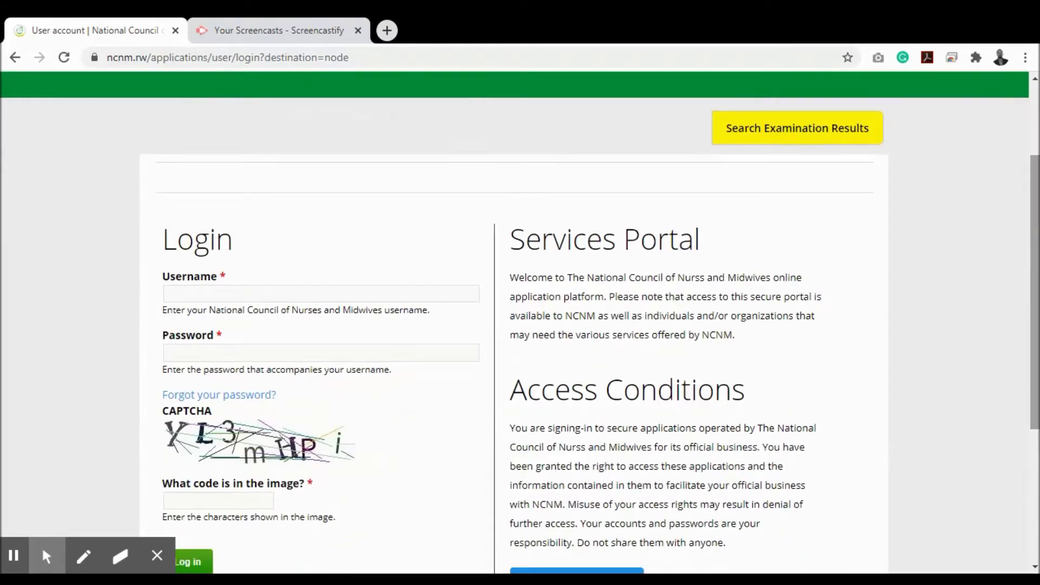
scroll(262, 145, "down", 1)
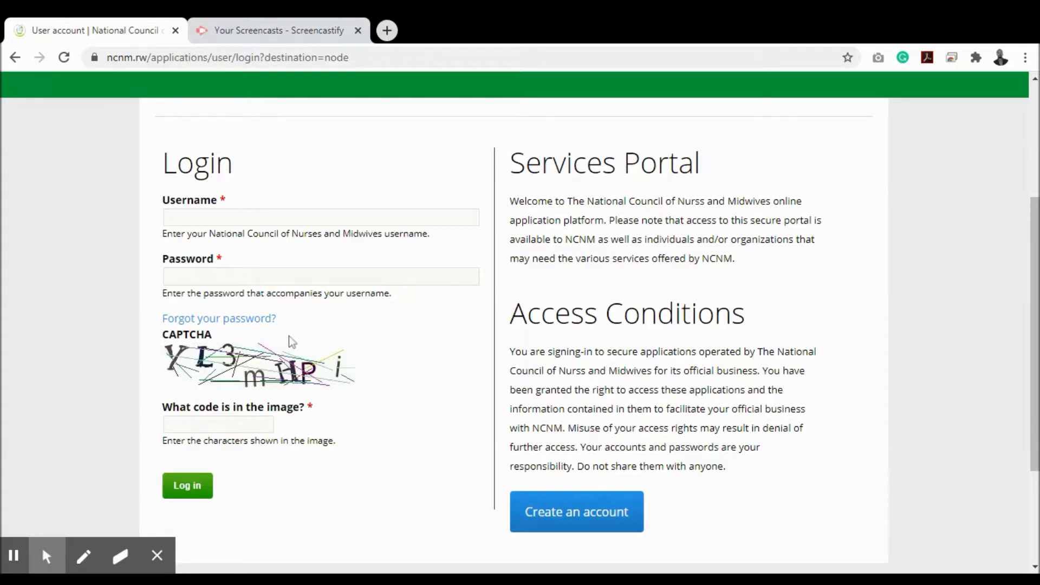
Open the Request a new password form, try its Username or e-mail field, and scroll down.
left_click(258, 323)
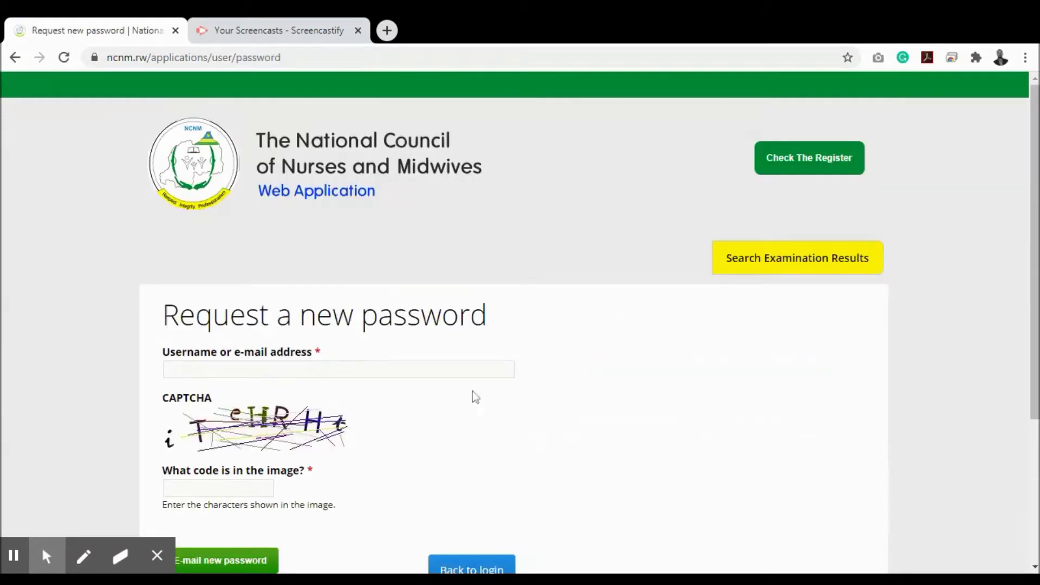
left_click(343, 371)
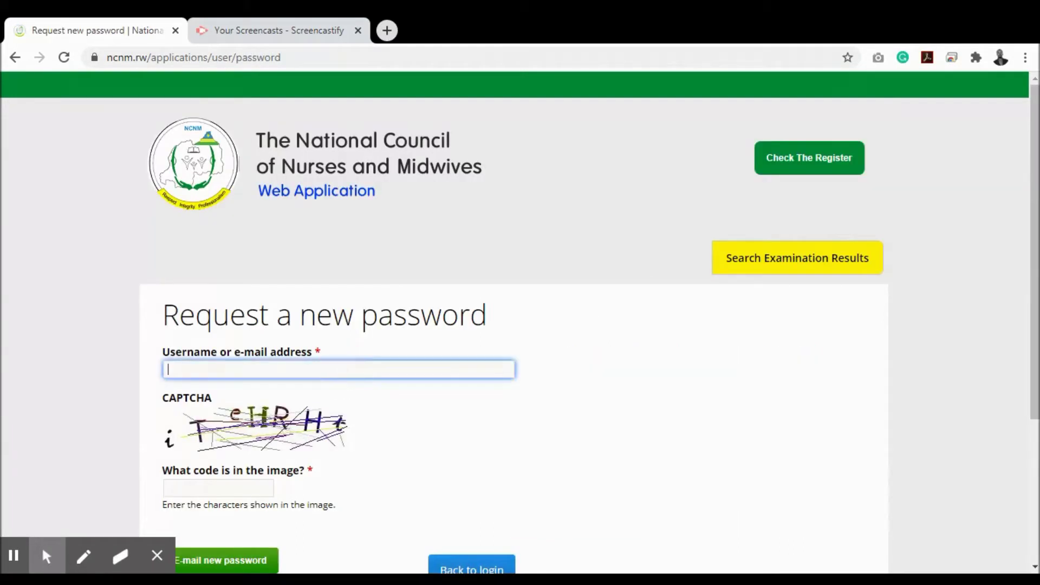
left_click(653, 412)
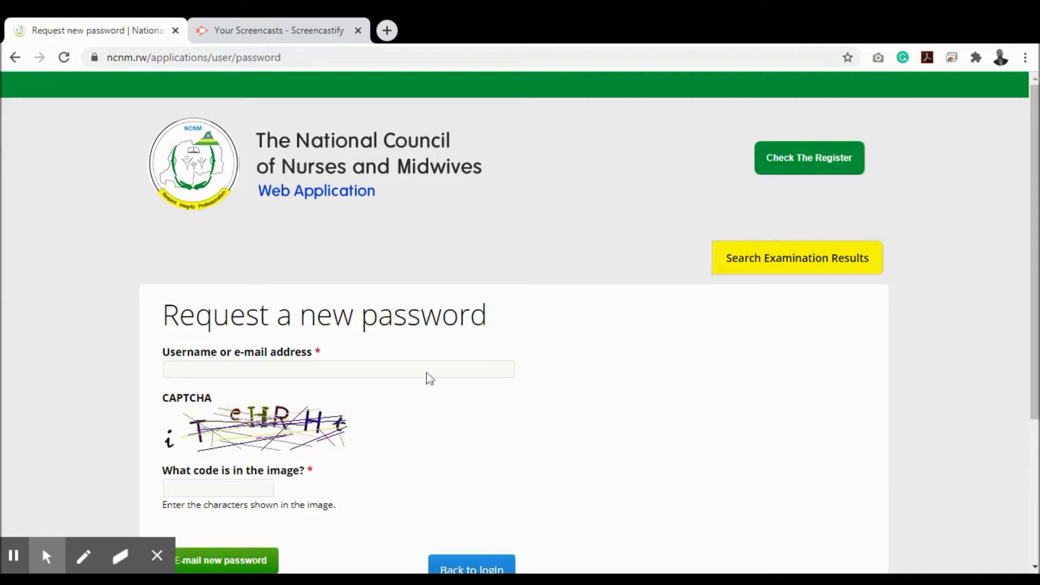
scroll(640, 352, "down", 3)
Go back to login, scroll down, and choose Create an account to reach the Registration page.
left_click(475, 400)
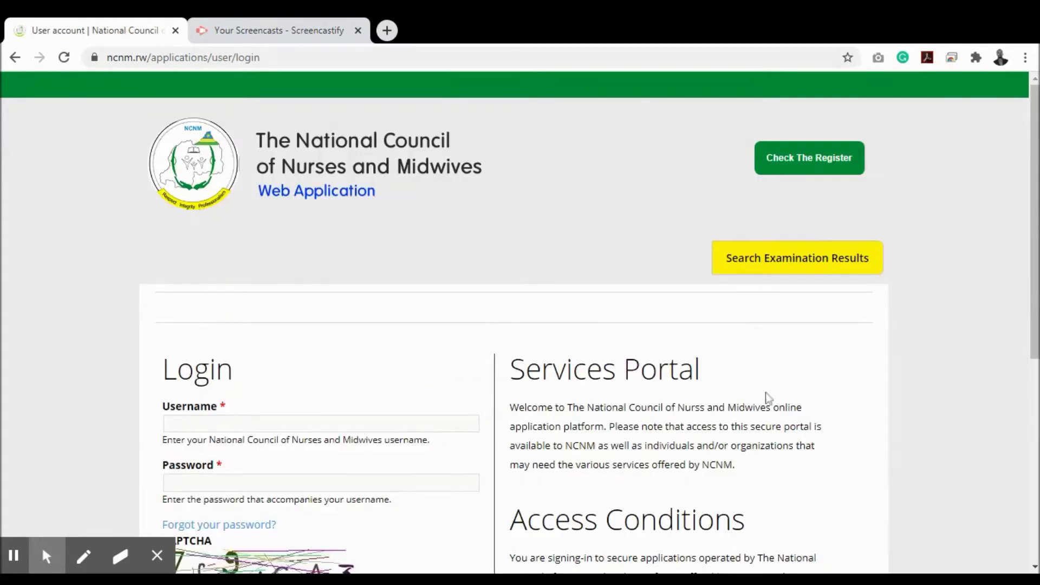
scroll(1031, 216, "down", 2)
scroll(1027, 216, "down", 3)
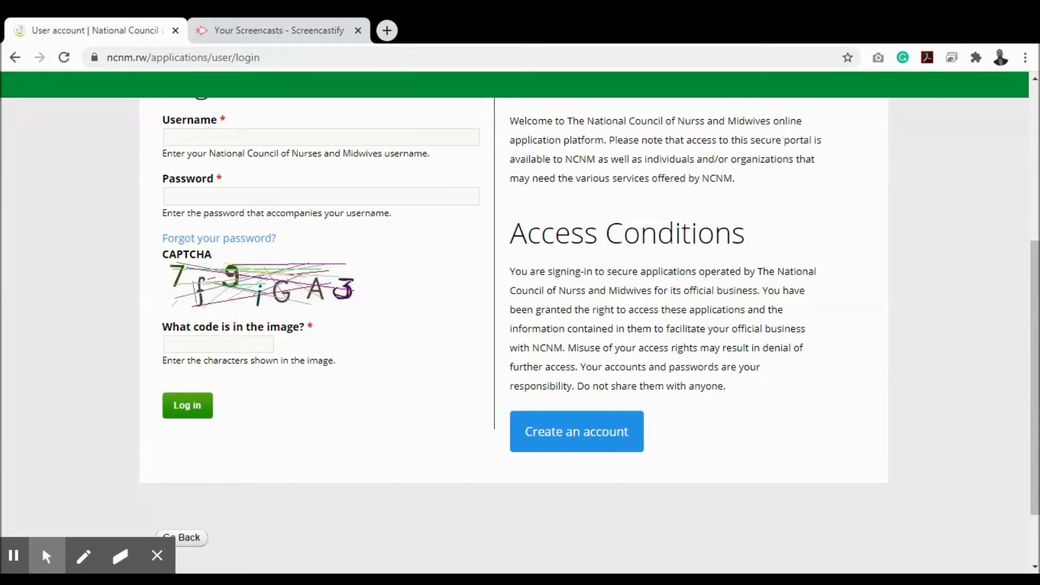
left_click(589, 443)
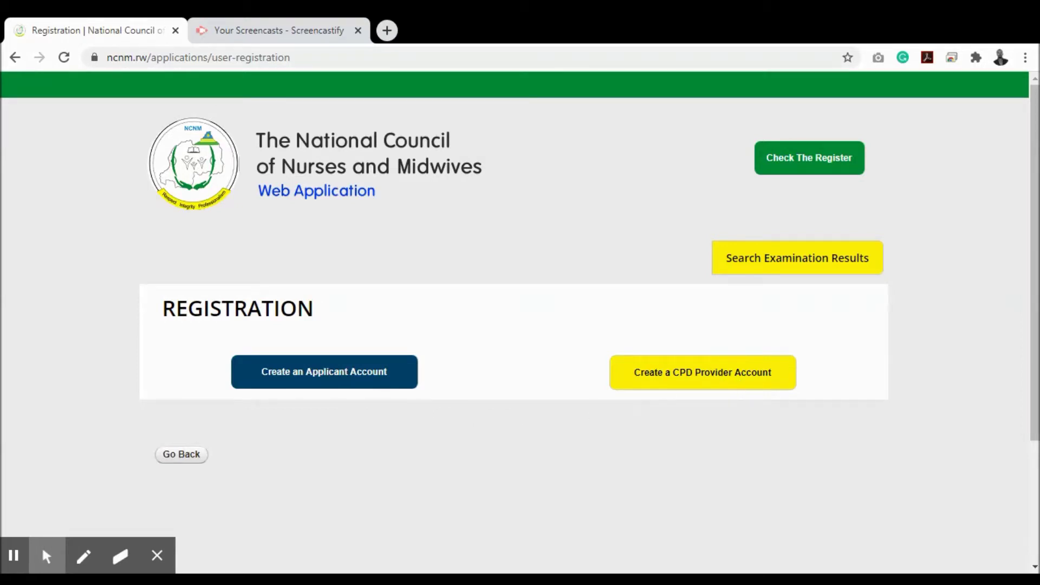
Choose Create an Applicant Account to open the Member Registration Form.
left_click(337, 374)
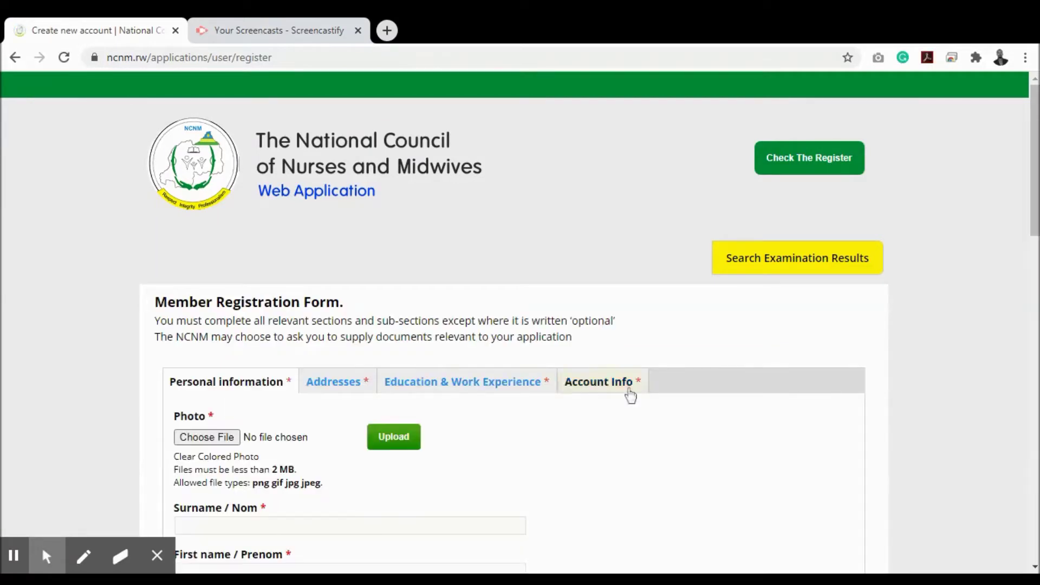
left_click_drag(1034, 159, 1034, 198)
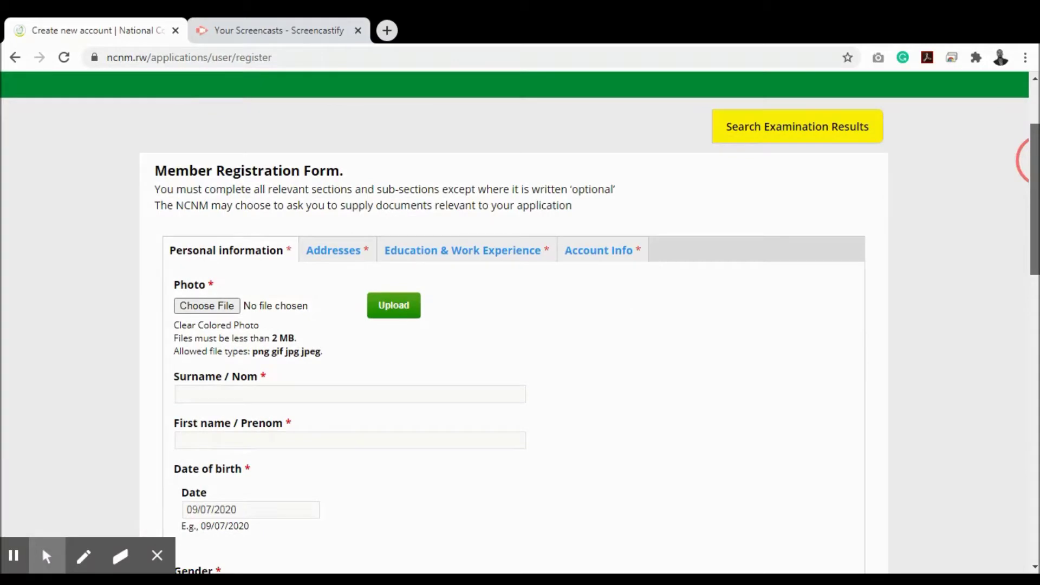
scroll(1032, 160, "down", 4)
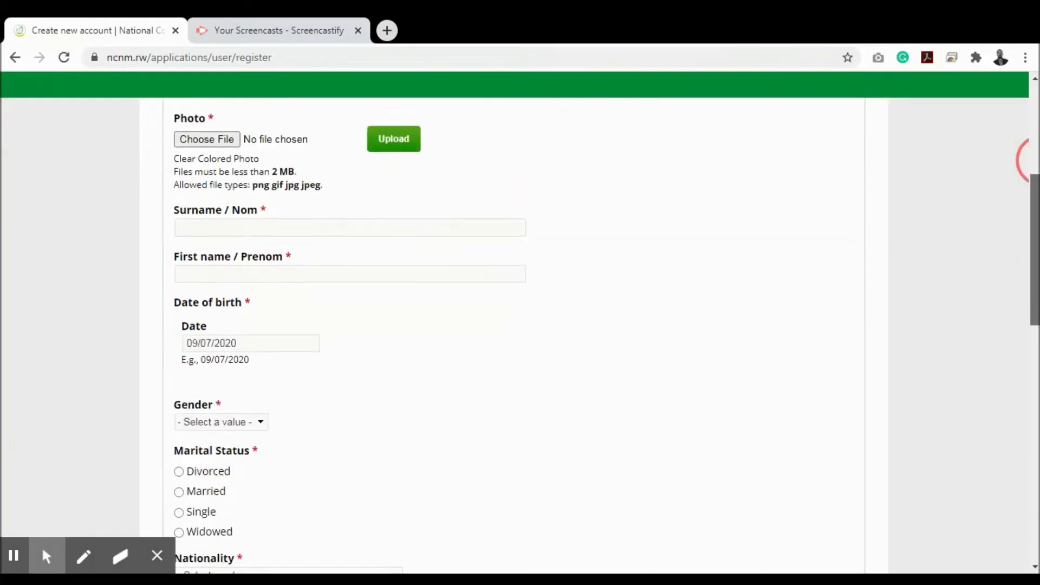
scroll(1032, 160, "down", 3)
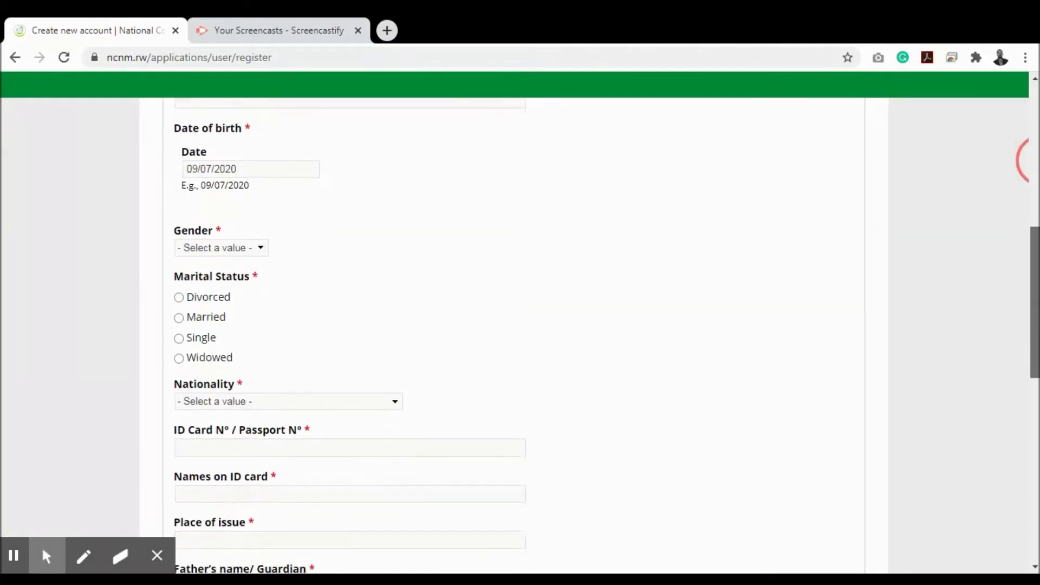
scroll(1032, 160, "down", 2)
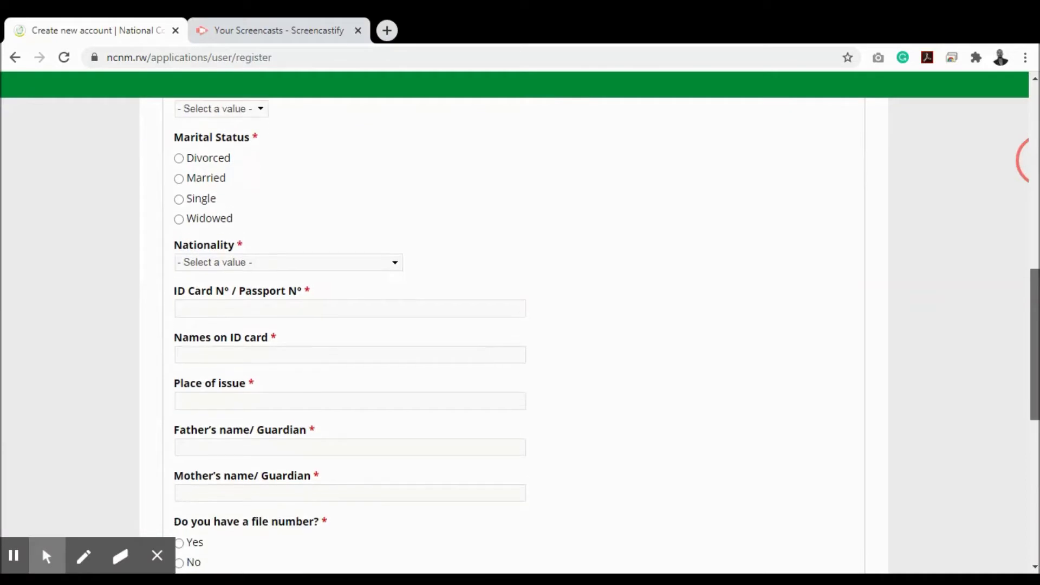
scroll(1032, 160, "down", 2)
scroll(1033, 160, "down", 2)
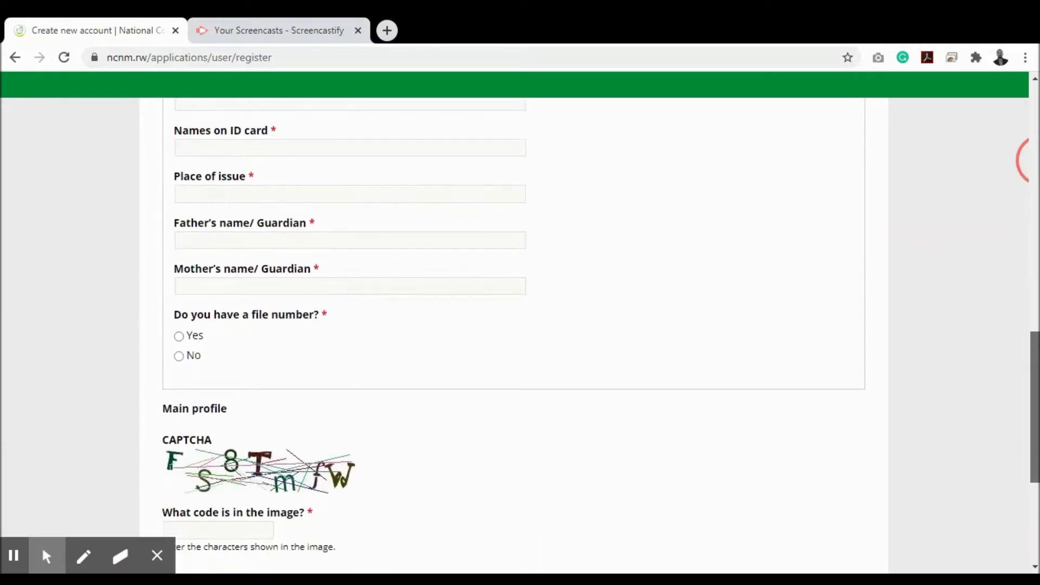
scroll(1032, 159, "down", 1)
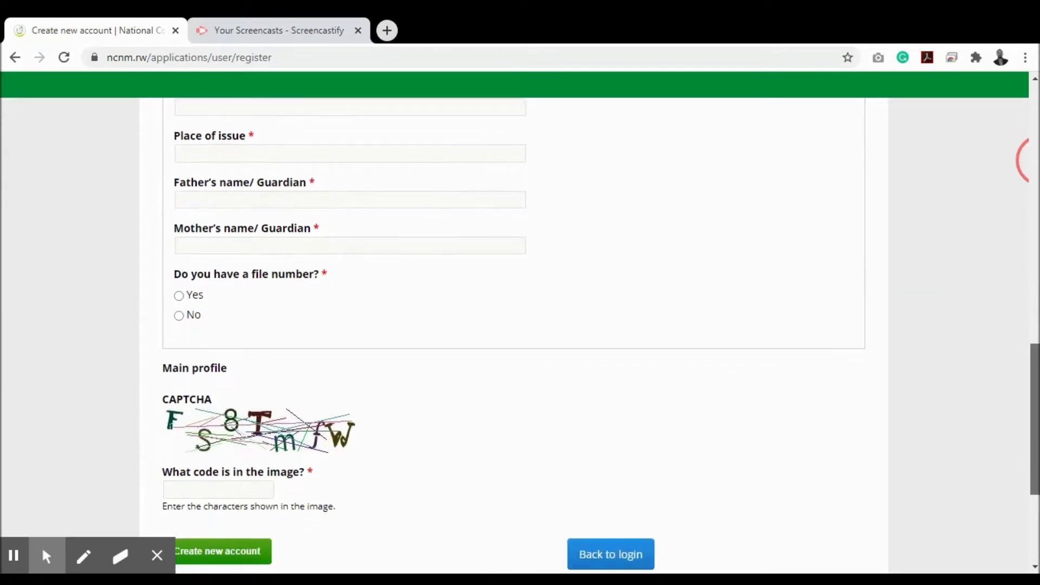
scroll(1032, 159, "down", 1)
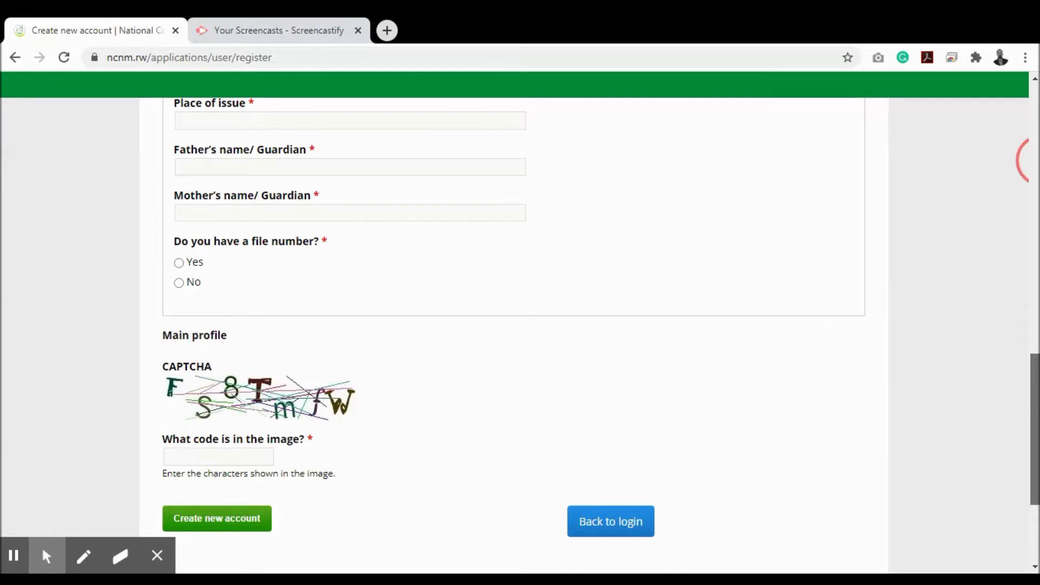
scroll(1033, 159, "down", 1)
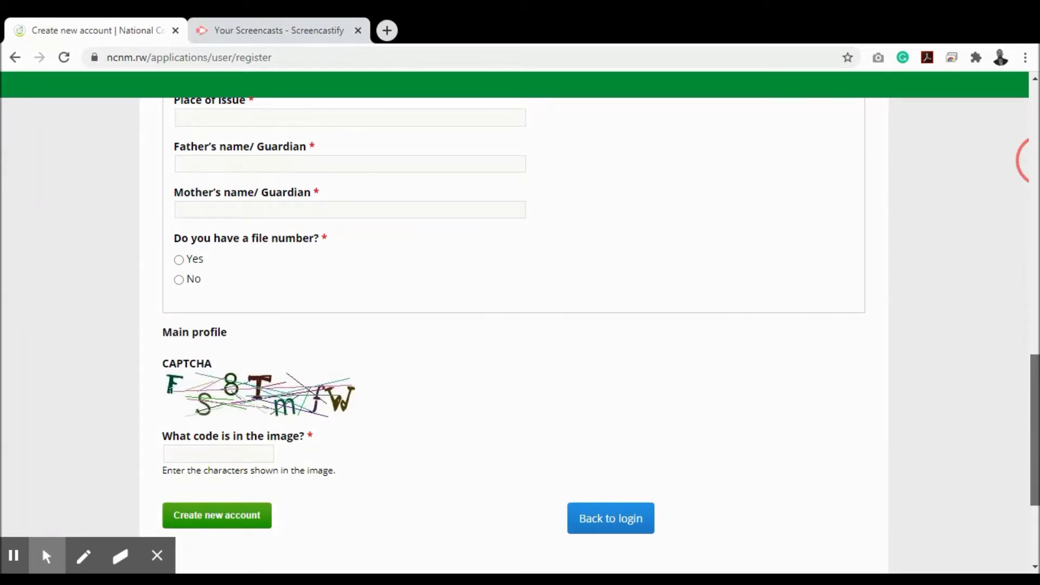
scroll(1032, 160, "down", 2)
left_click_drag(1033, 443, 1033, 162)
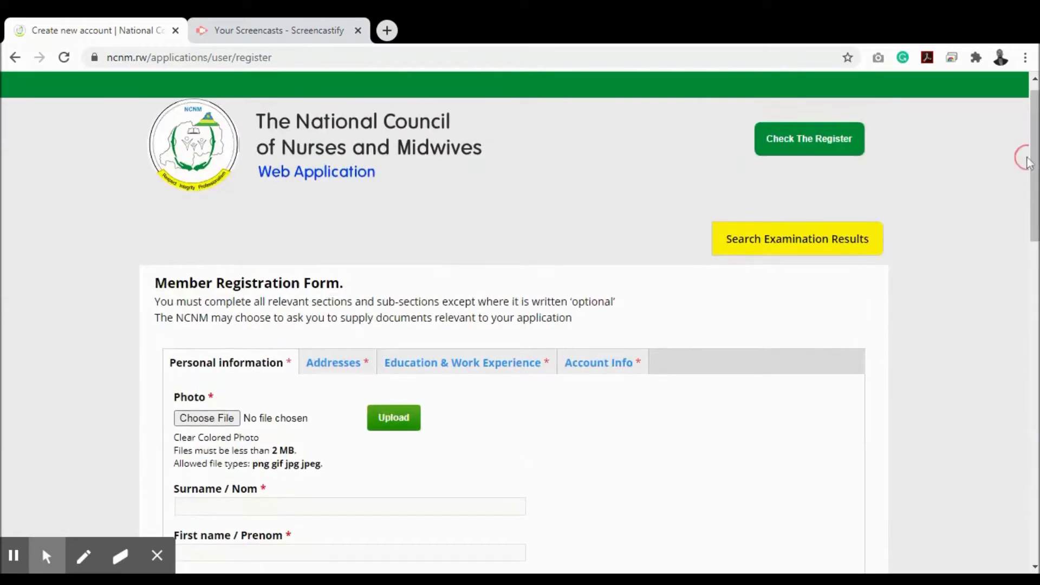
scroll(518, 364, "down", 1)
Go from Addresses to Education & Work Experience, scroll its school, licensure and upload parts, then return to the top.
left_click(332, 285)
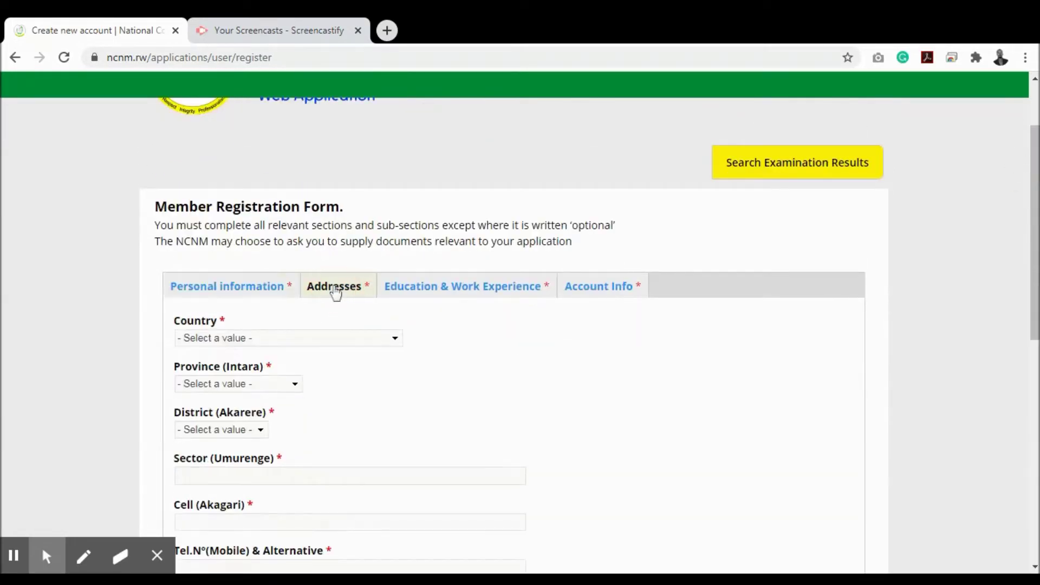
left_click_drag(1033, 195, 1033, 160)
left_click(457, 379)
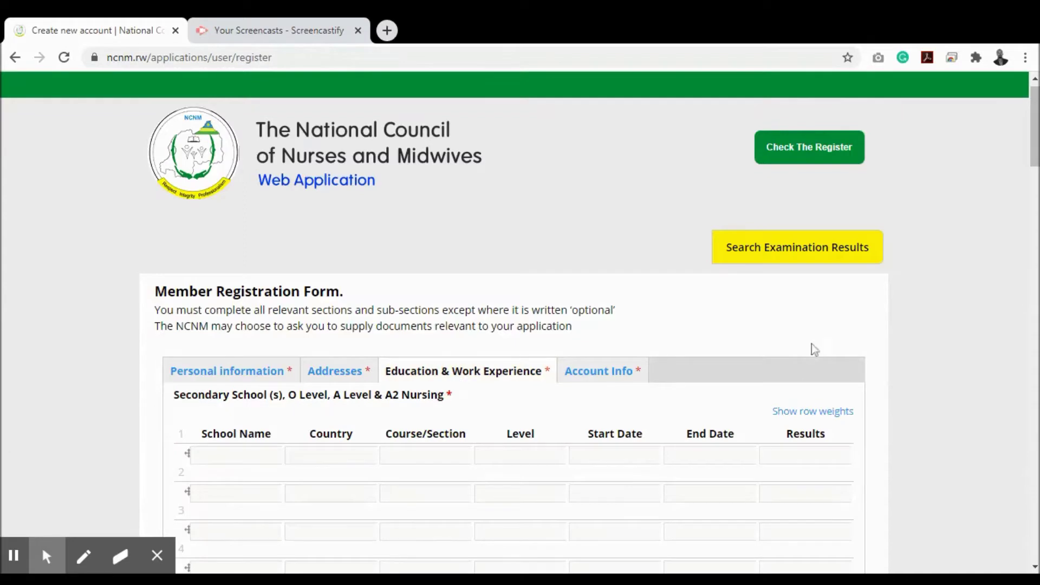
left_click_drag(1035, 142, 1035, 332)
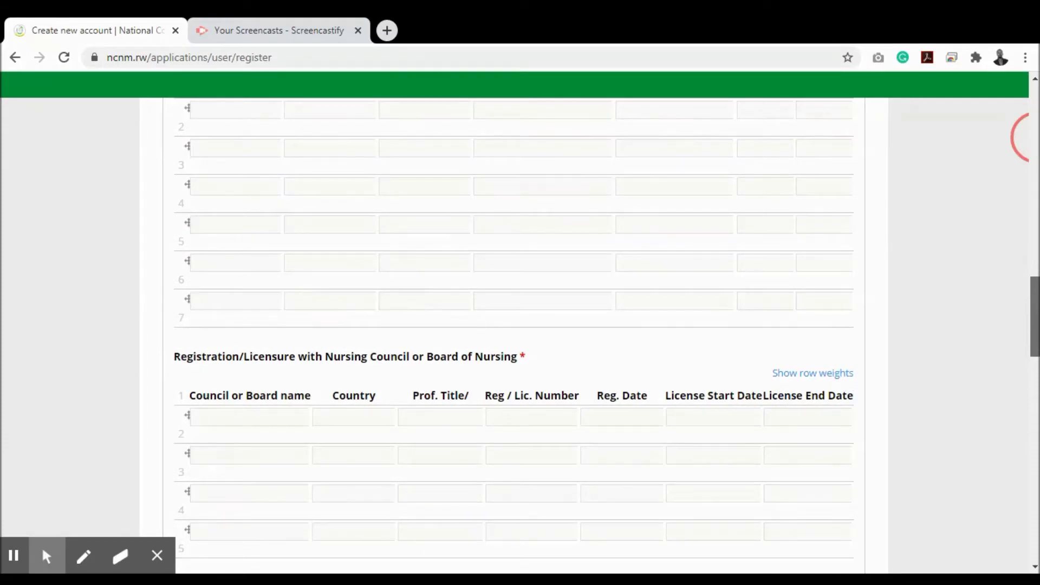
scroll(513, 325, "down", 6)
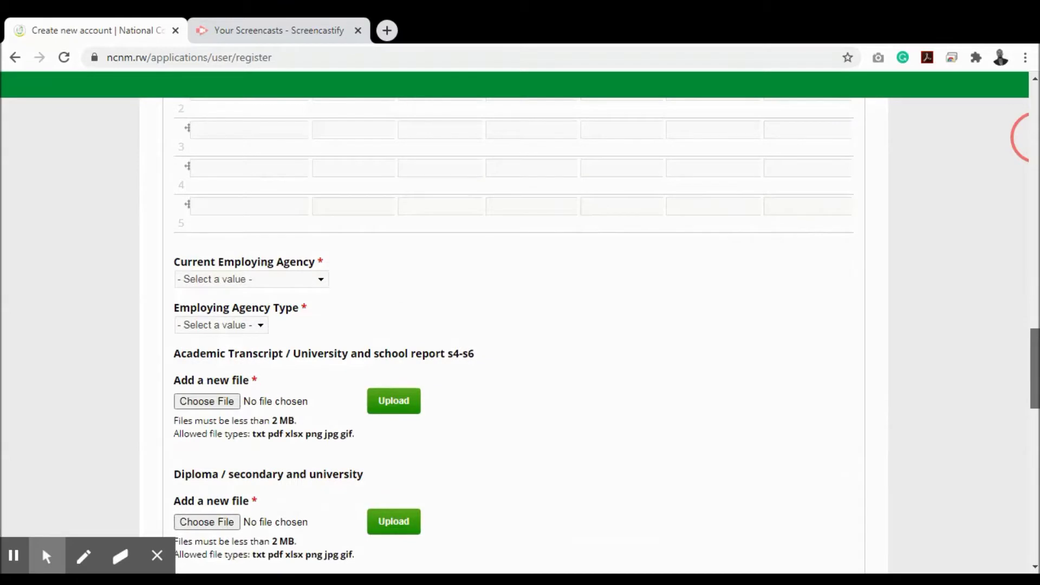
scroll(513, 325, "down", 3)
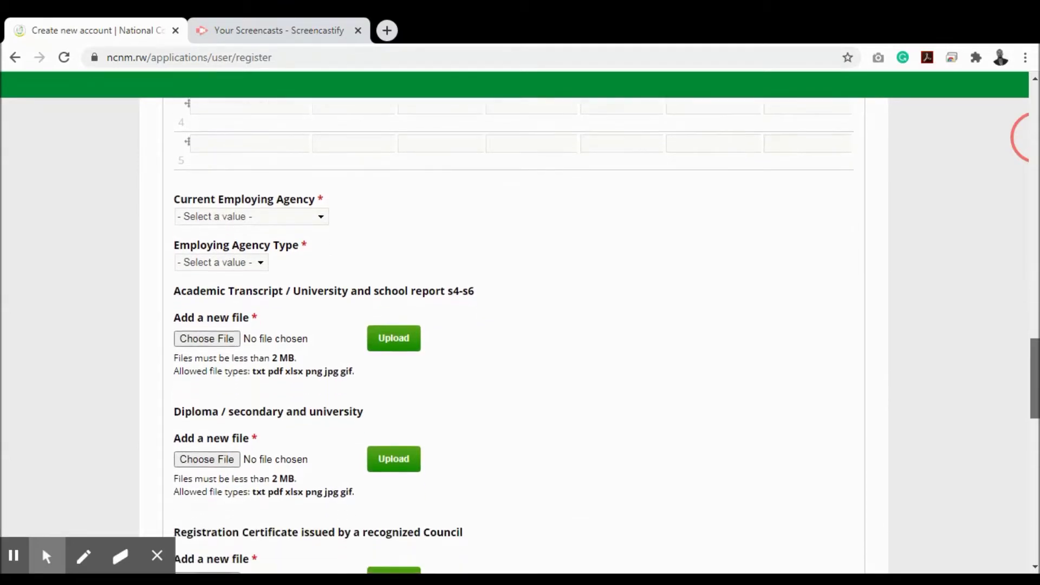
scroll(1010, 204, "down", 10)
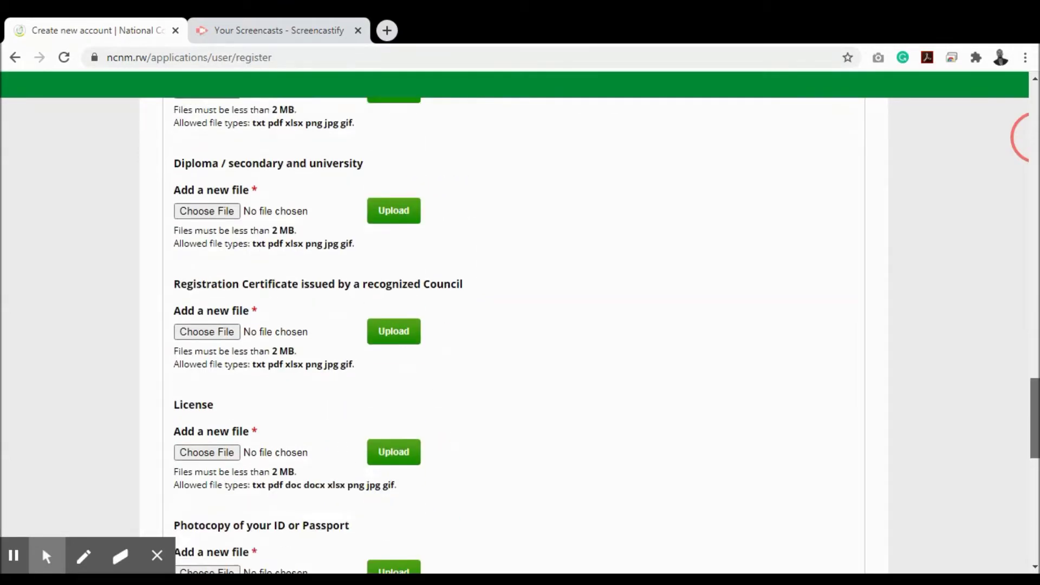
key("Home")
Open Account Info and scroll through Username, E-mail, Password fields down to the CAPTCHA and Create new account.
left_click(593, 386)
left_click_drag(1032, 228, 1032, 302)
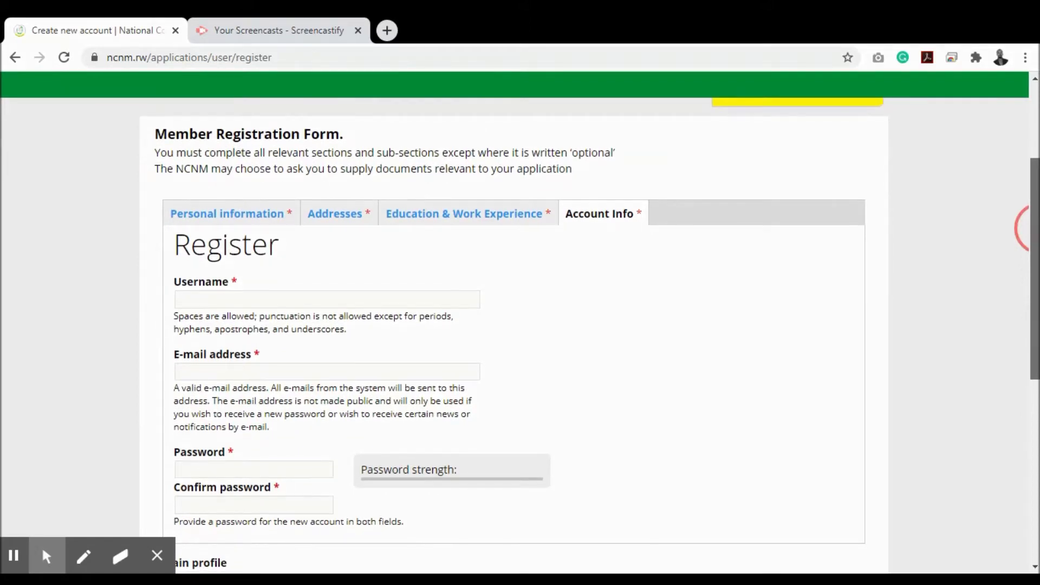
left_click_drag(1032, 303, 1032, 329)
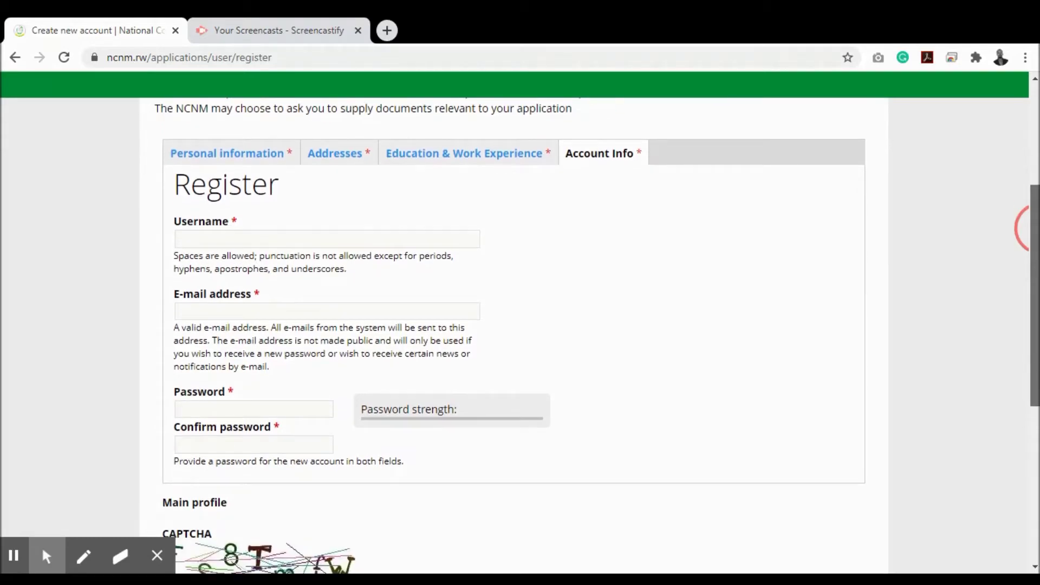
left_click_drag(1032, 329, 1032, 410)
left_click(1032, 228)
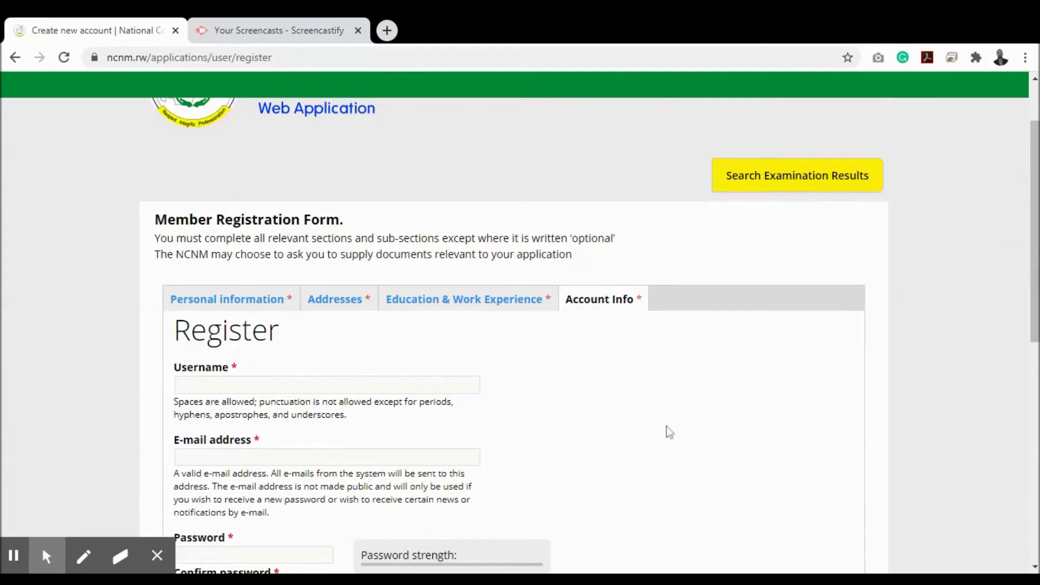
left_click_drag(1030, 200, 1032, 370)
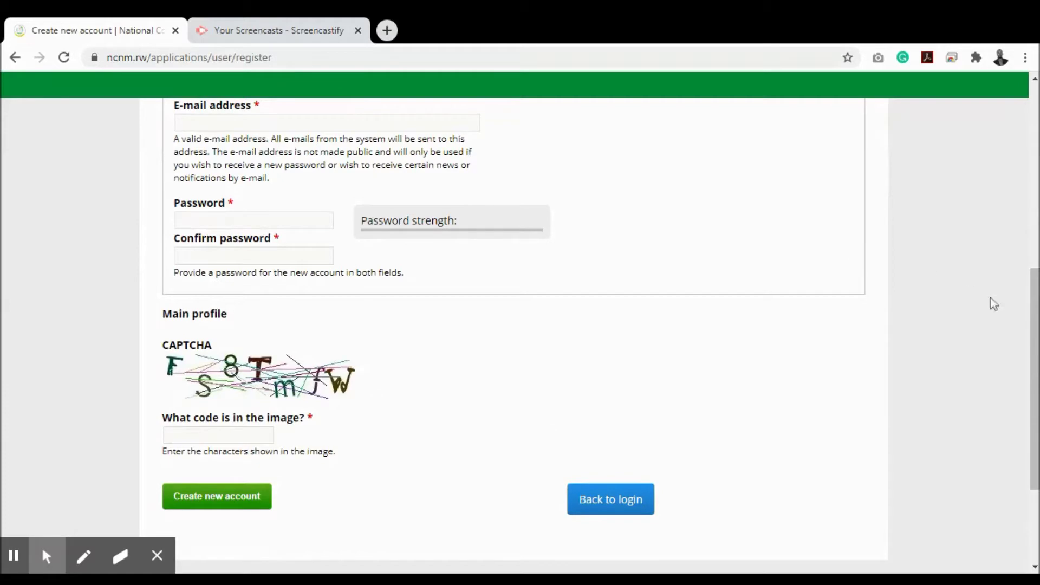
left_click_drag(1032, 328, 1018, 152)
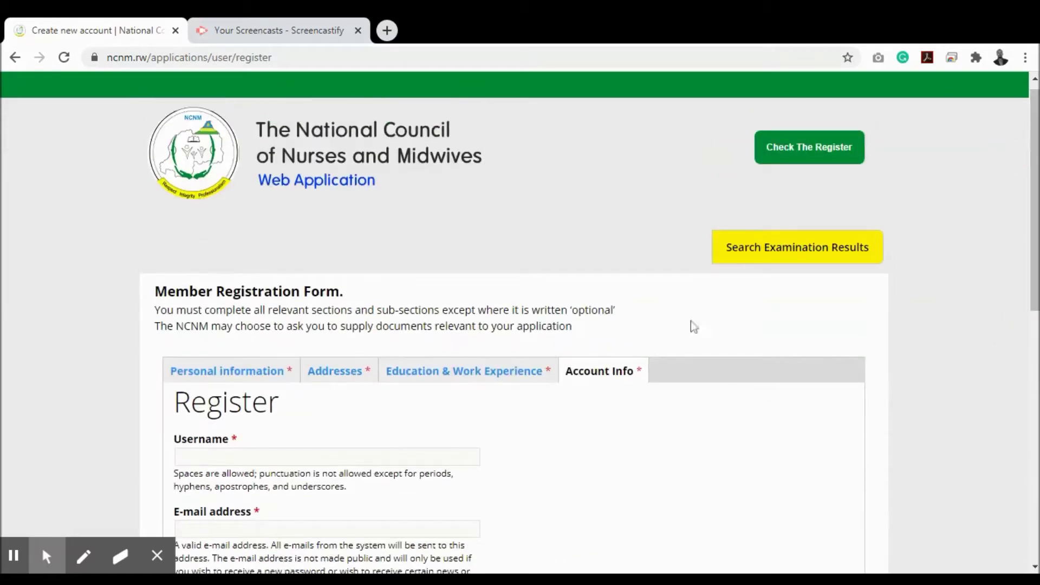
Cycle through the Education & Work Experience, Addresses and Personal information tabs.
left_click(474, 373)
left_click(334, 377)
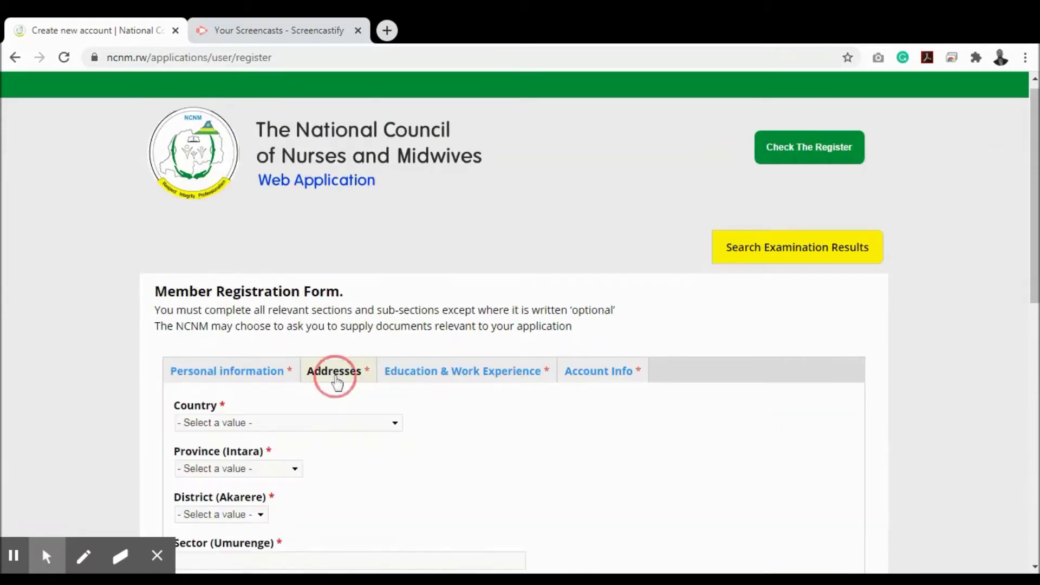
left_click(240, 379)
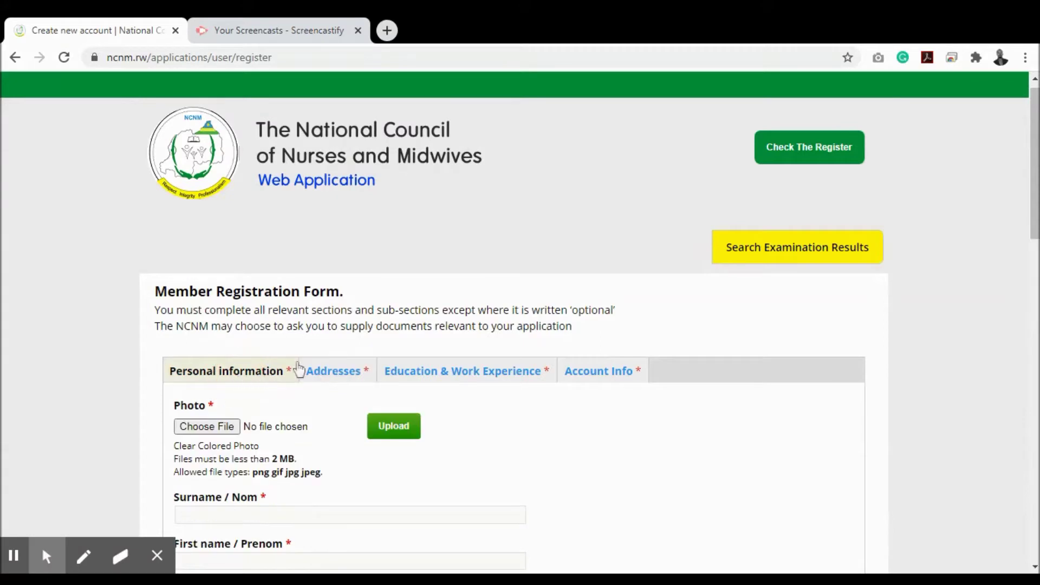
left_click(339, 377)
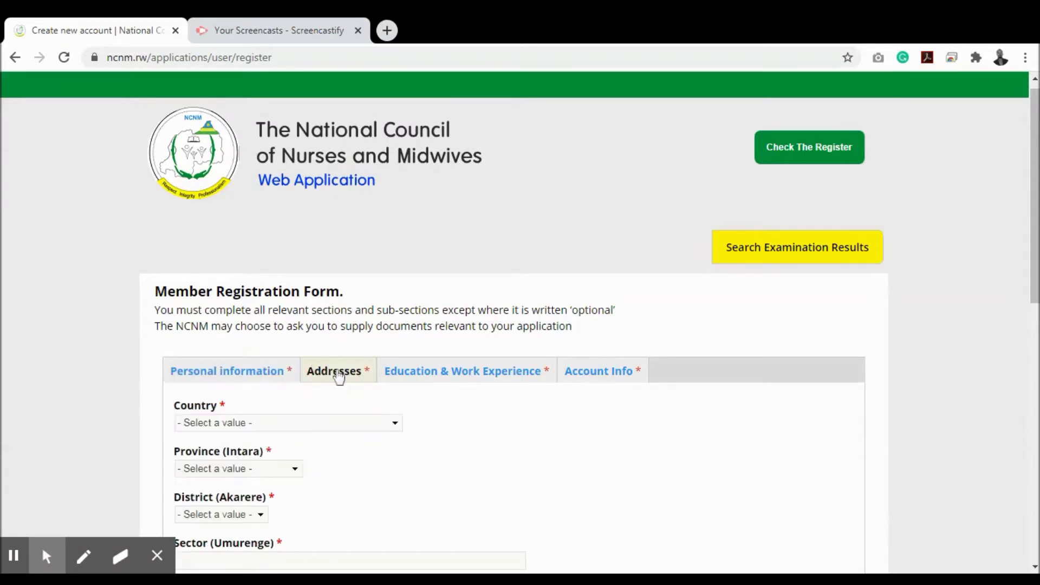
left_click(451, 379)
Switch to Account Info, scroll down, and click into the CAPTCHA code answer box.
left_click(596, 371)
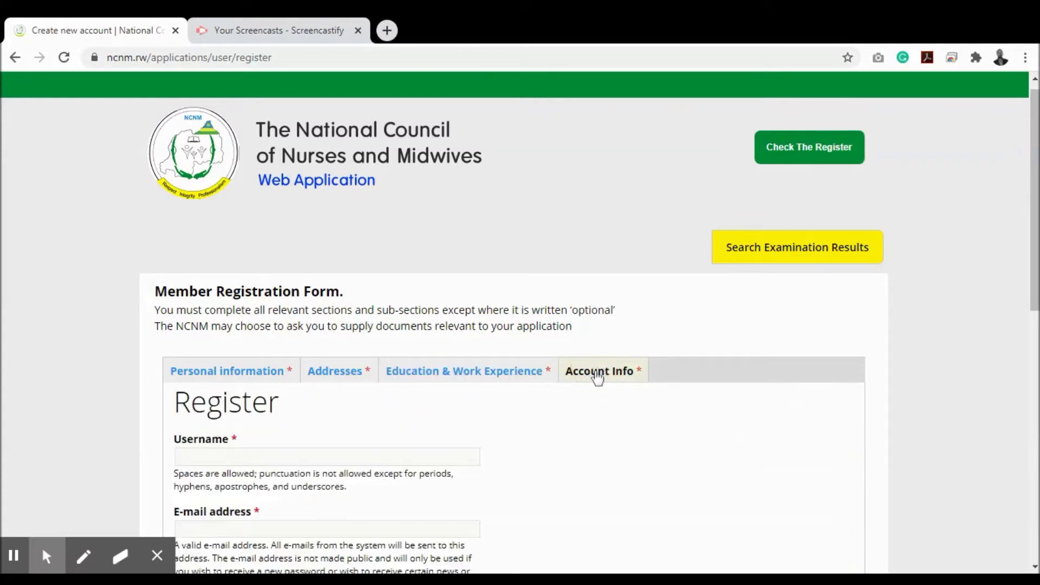
left_click_drag(1035, 195, 945, 403)
left_click(218, 438)
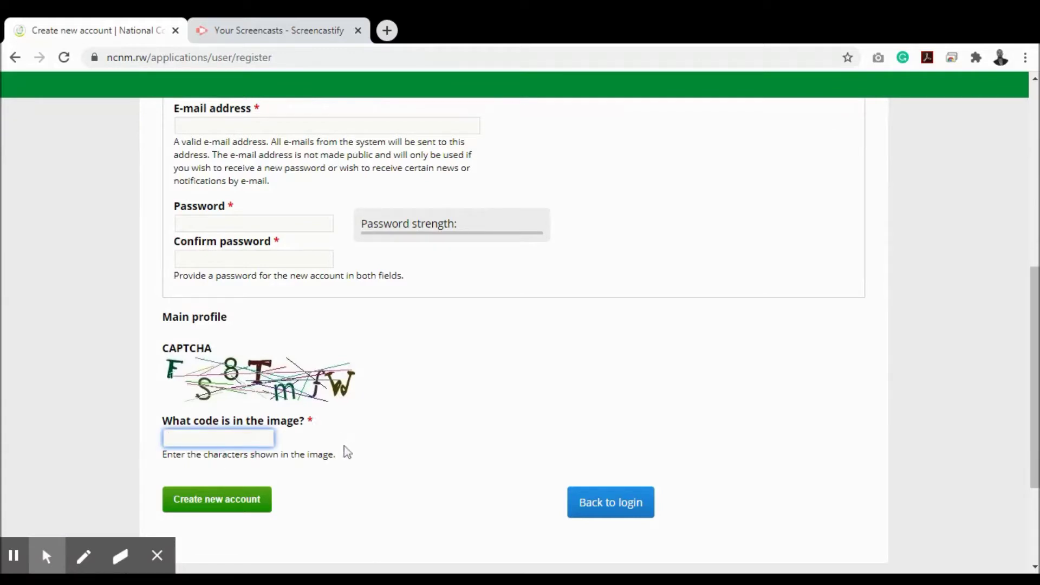
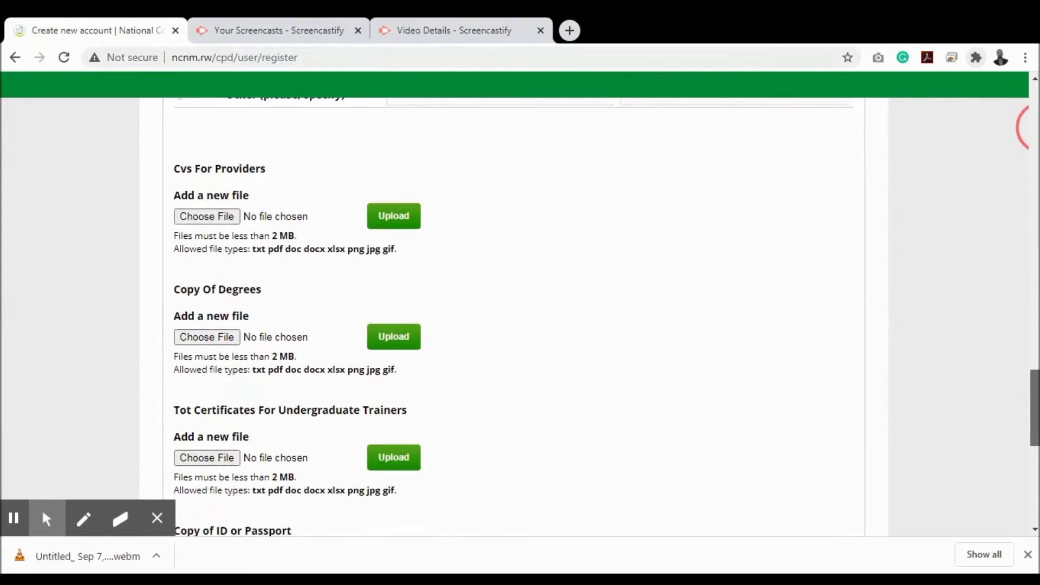
Switch the registration form to its Provider Address section.
scroll(515, 317, "down", 1)
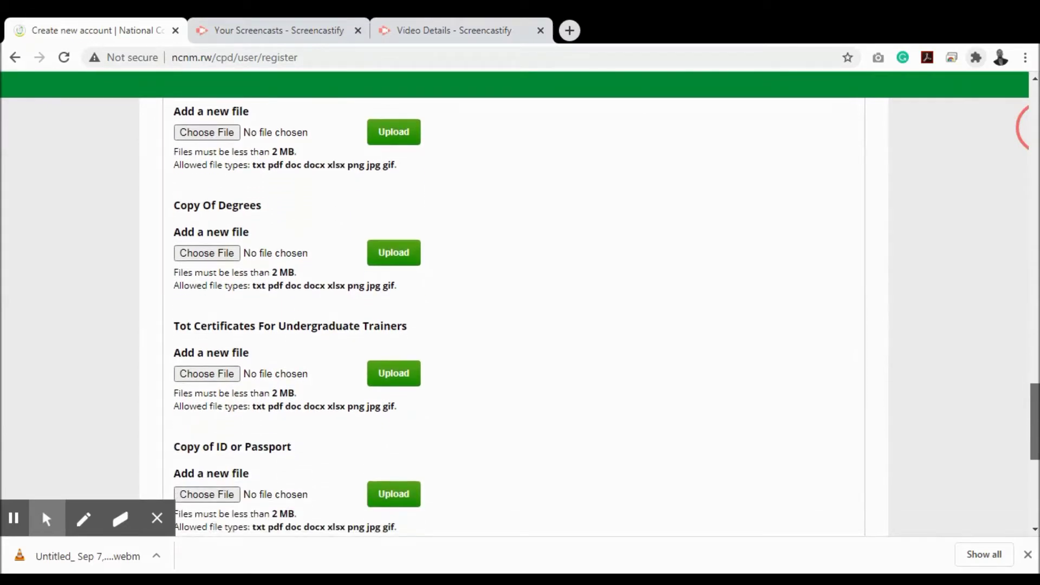
scroll(515, 317, "down", 3)
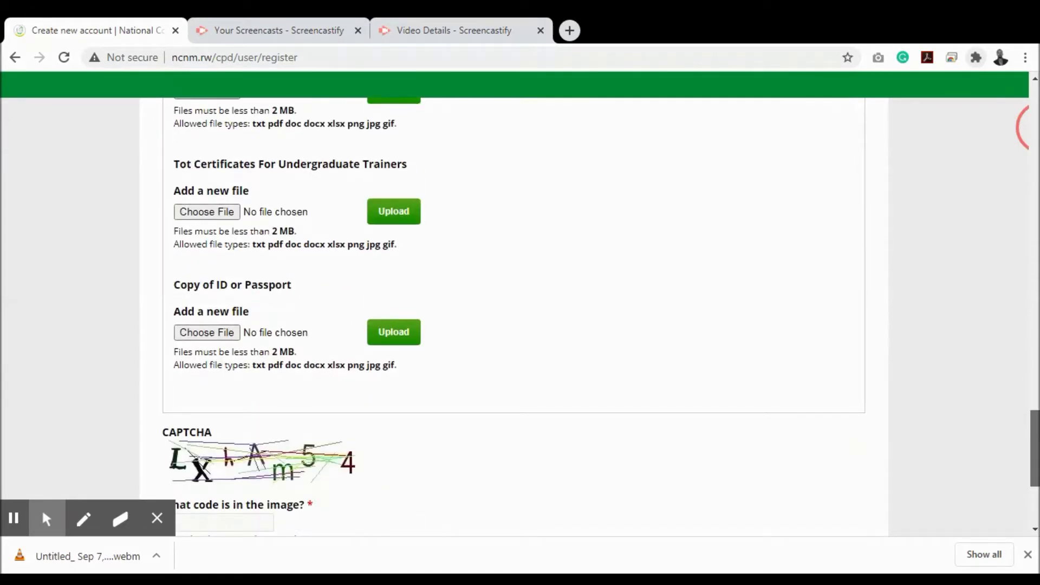
left_click(1032, 128)
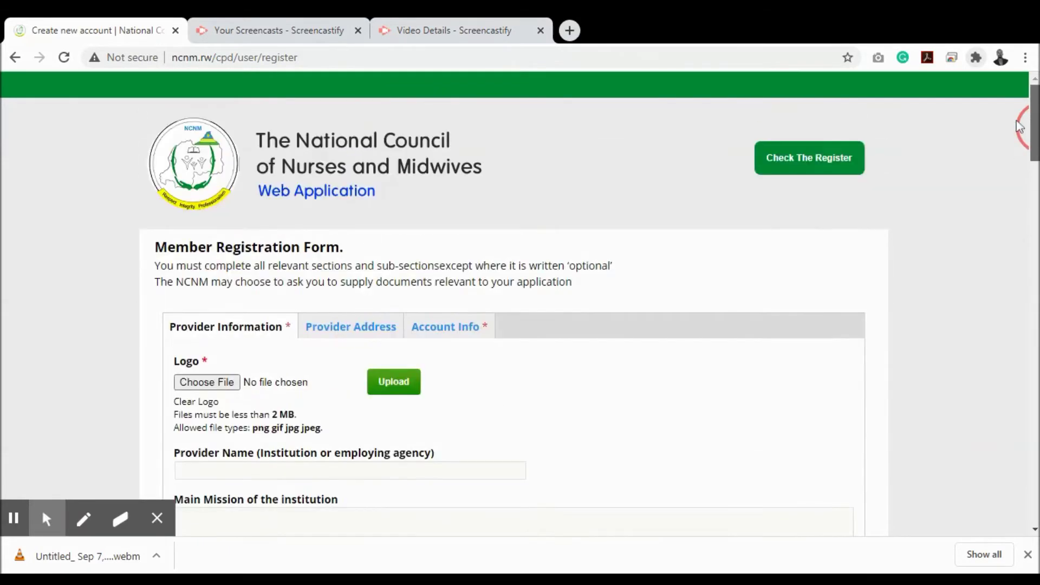
left_click(345, 331)
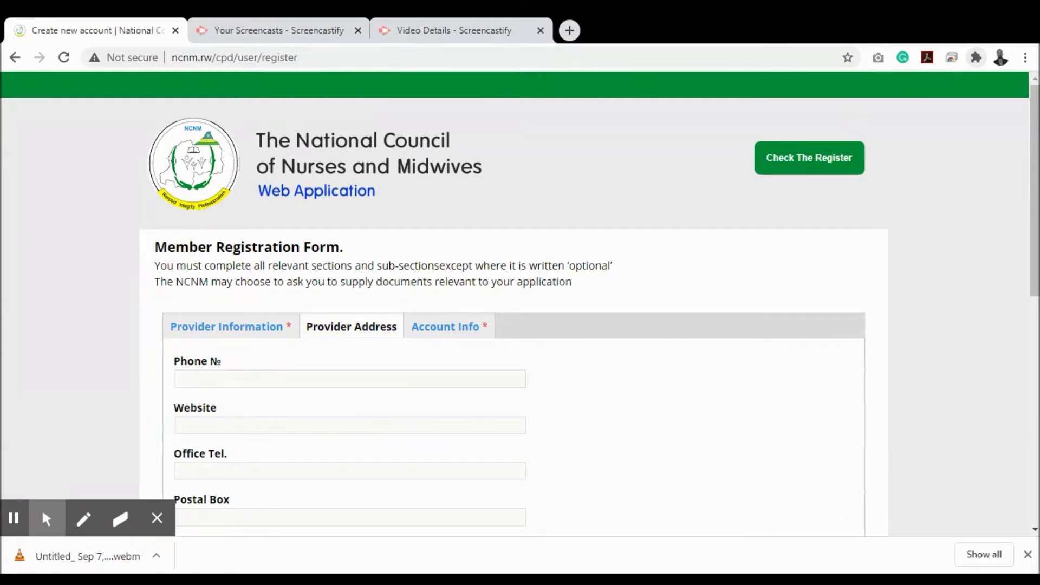
Scroll through the phone, website, postal box, district, province and country fields, then show Account Info.
left_click_drag(1035, 193, 1032, 215)
scroll(1032, 214, "down", 2)
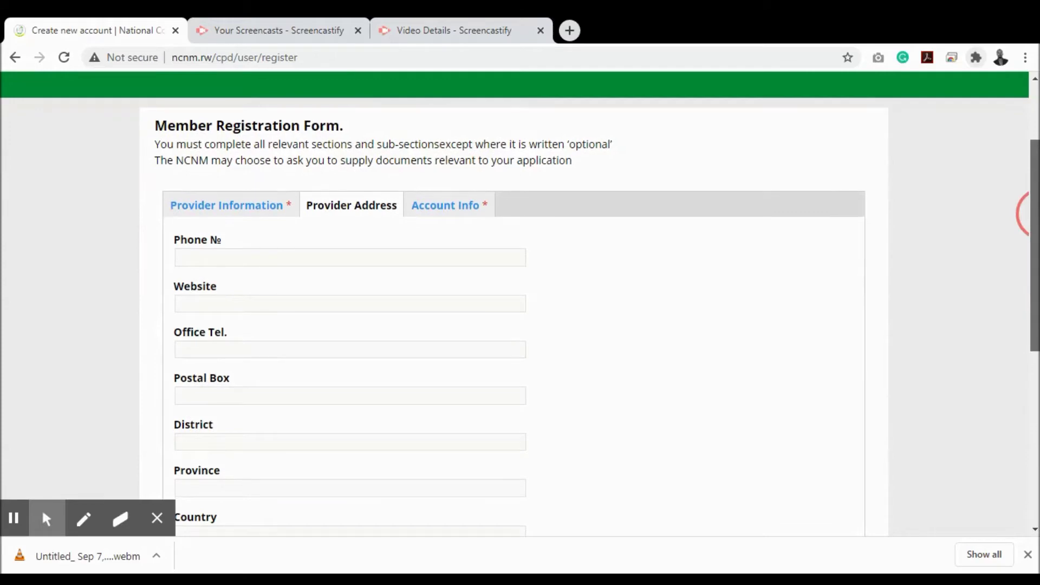
mouse_move(1035, 275)
left_mouse_down()
mouse_move(1035, 359)
mouse_move(1034, 280)
left_mouse_up()
left_click(457, 204)
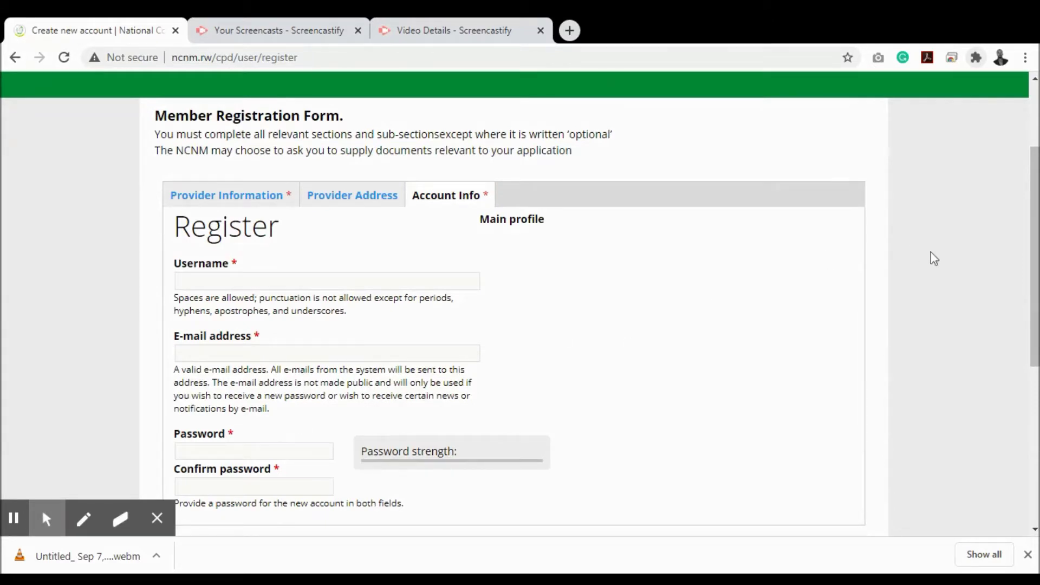
Scroll the Account Info section and focus its CAPTCHA code field.
scroll(1029, 228, "down", 5)
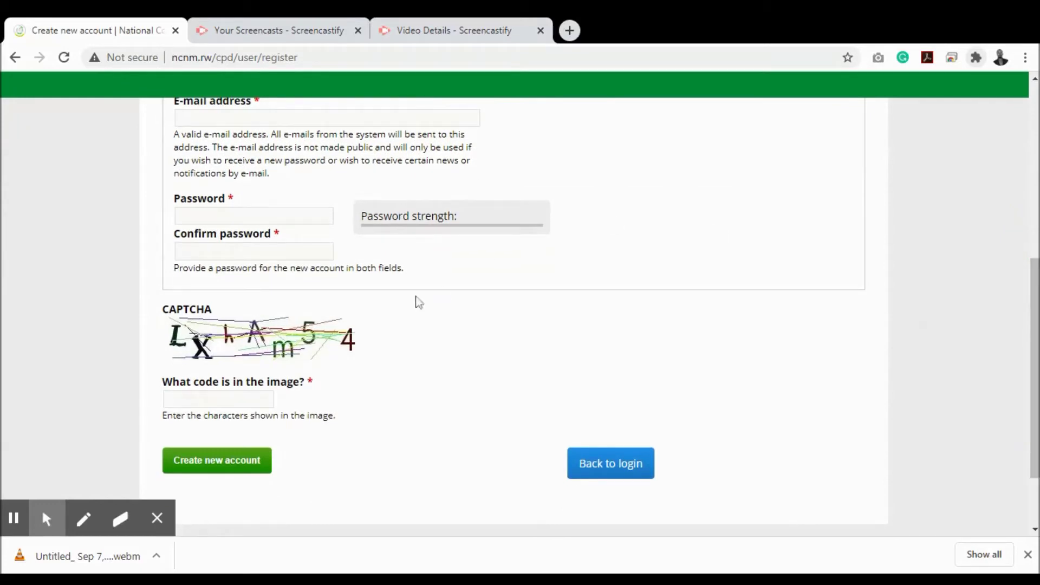
left_click(218, 399)
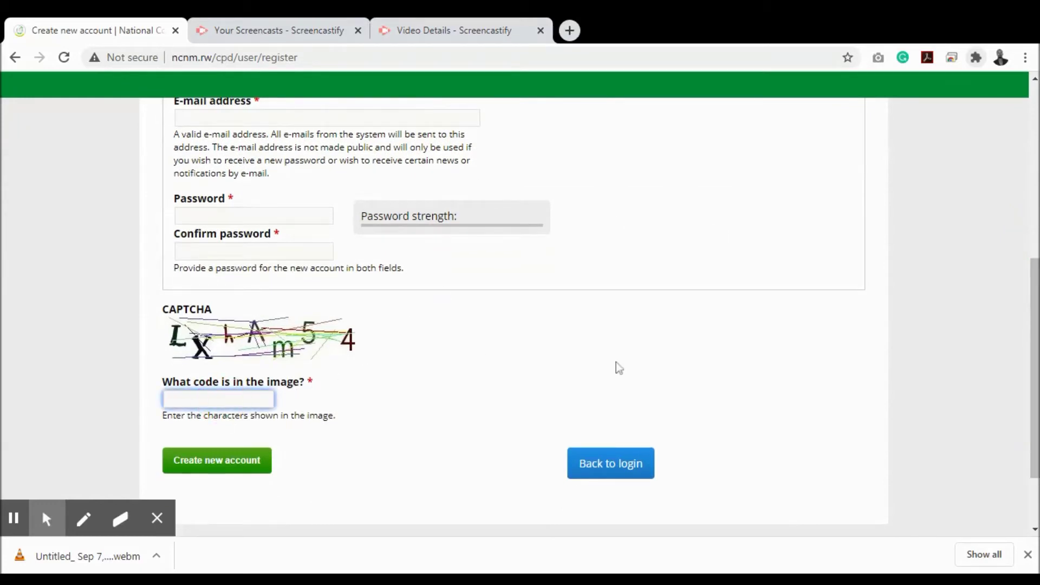
left_click_drag(1032, 393, 1033, 390)
scroll(1030, 390, "up", 5)
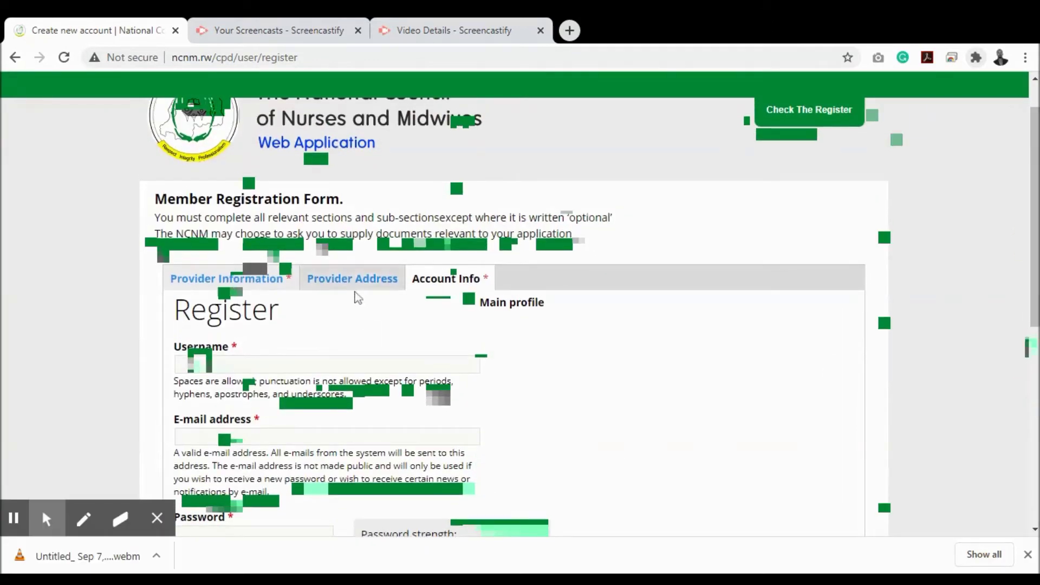
Revisit the Provider Address and Provider Information sections, then return to the login page.
left_click(356, 293)
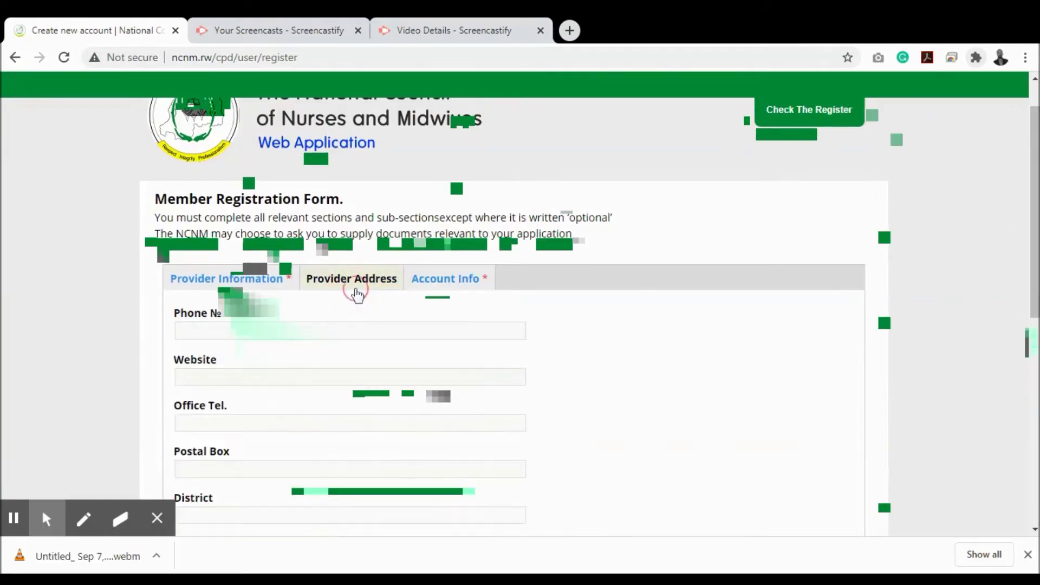
left_click(239, 281)
left_click(386, 282)
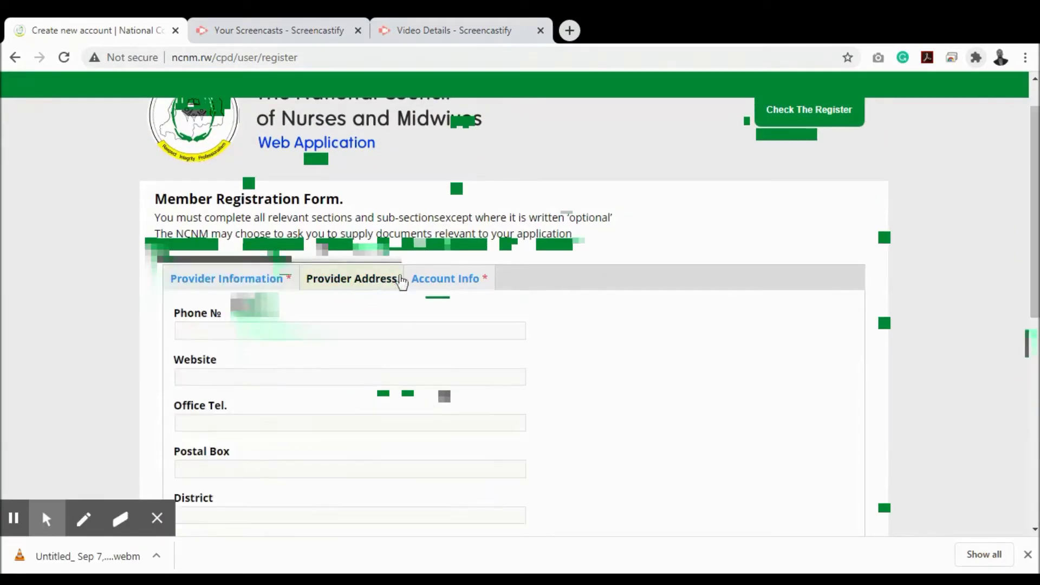
left_click_drag(1032, 124, 1033, 190)
scroll(1030, 189, "down", 3)
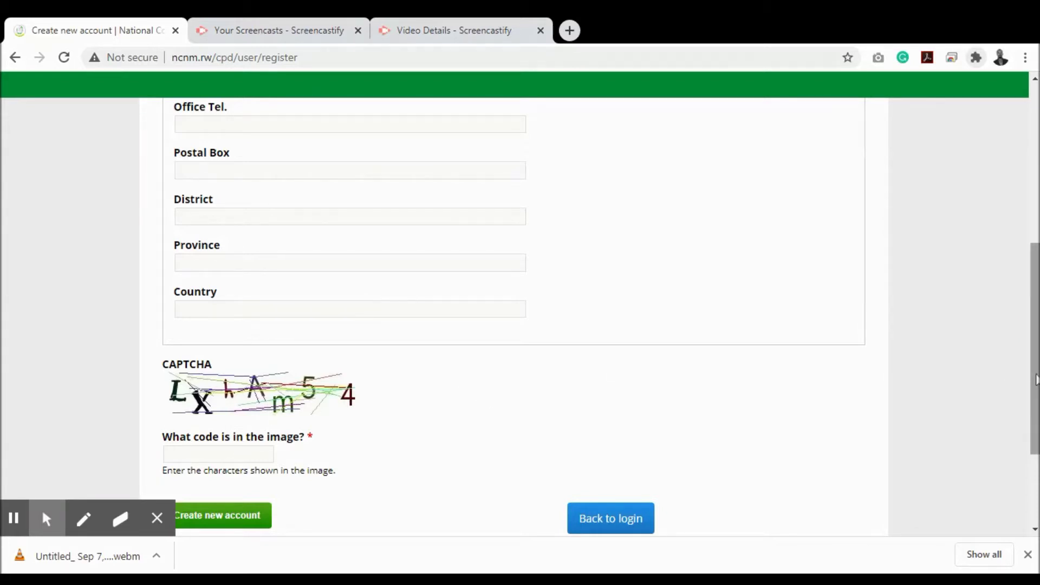
left_click(608, 519)
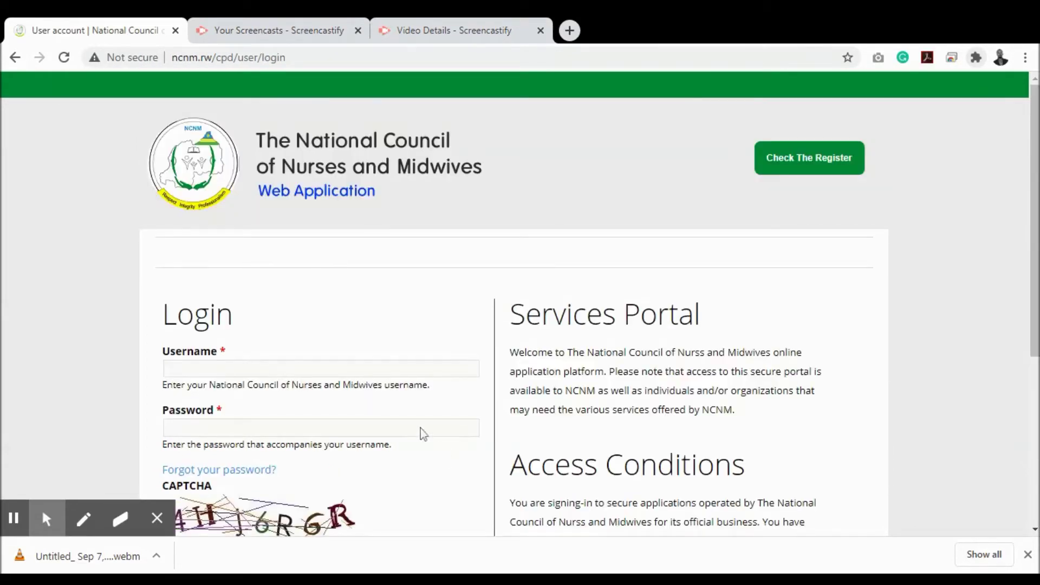
Try the CPD login's Username, Password and CAPTCHA fields, then go to the applications portal login.
left_click(217, 369)
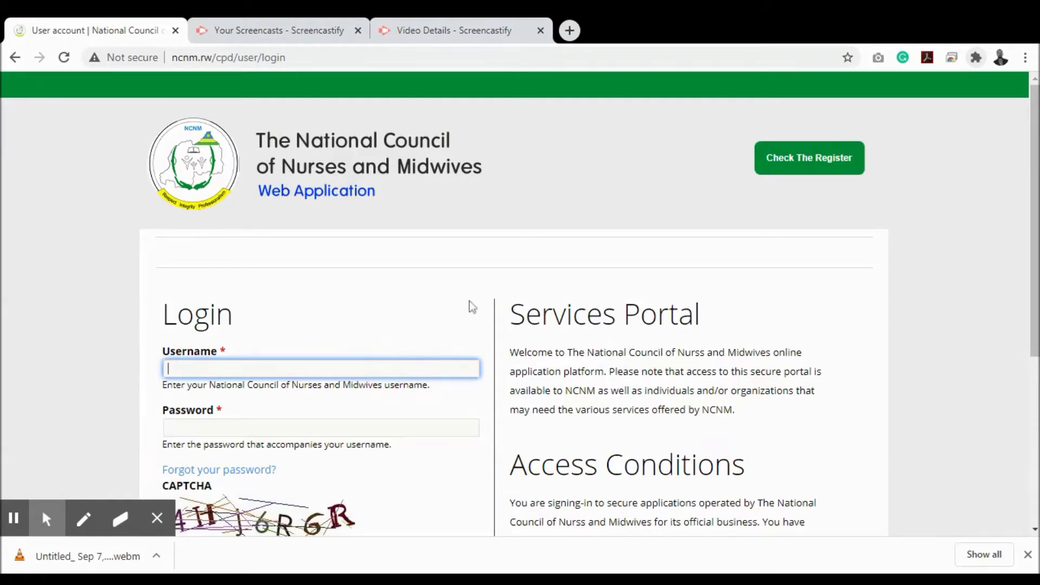
left_click(537, 356)
left_click(415, 428)
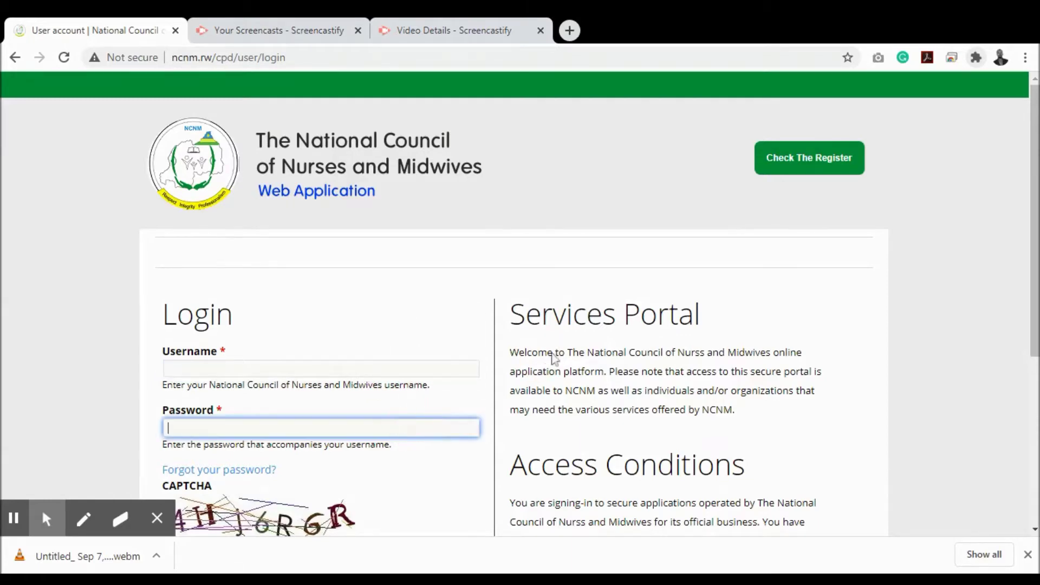
left_click_drag(1026, 134, 1027, 239)
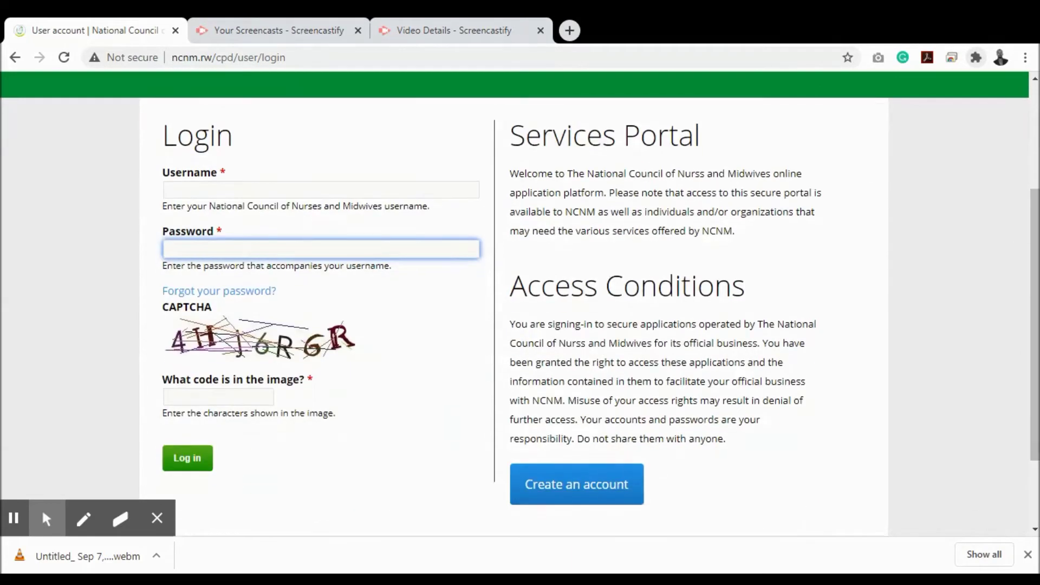
left_click(245, 397)
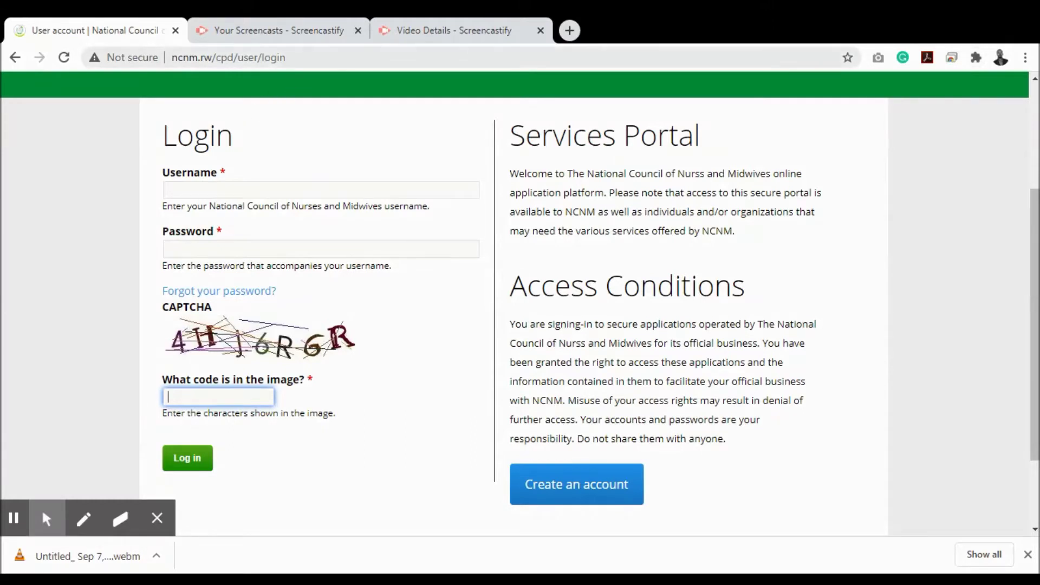
mouse_move(51, 519)
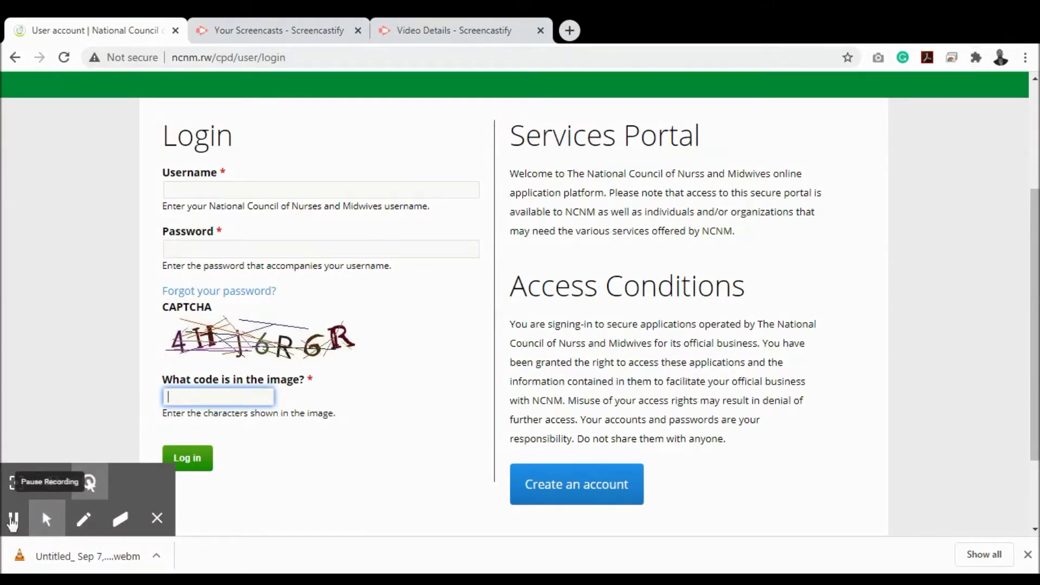
left_click(14, 518)
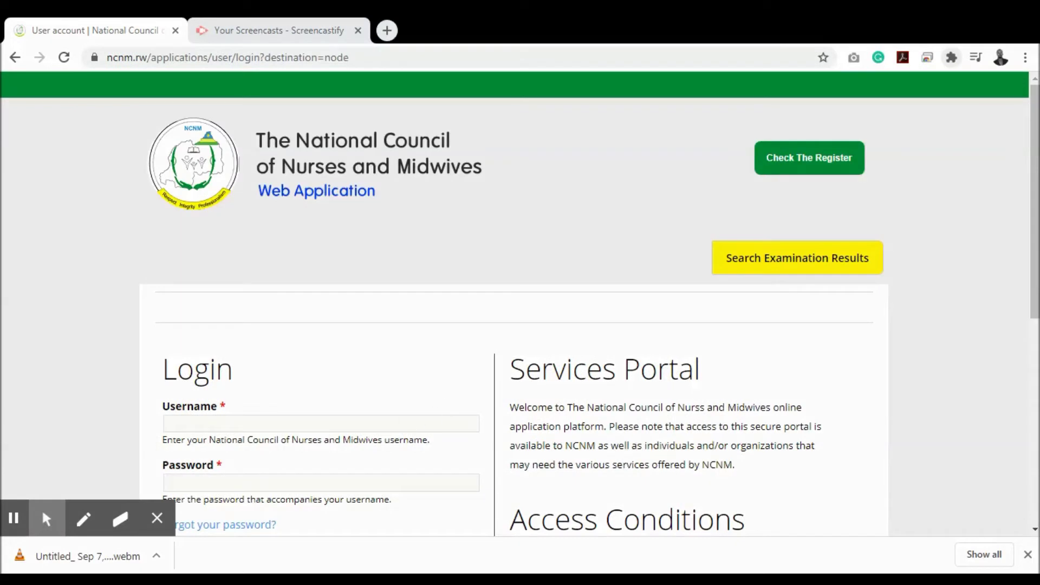
Log into the applications portal with the username, account password and the displayed CAPTCHA code.
left_click(321, 424)
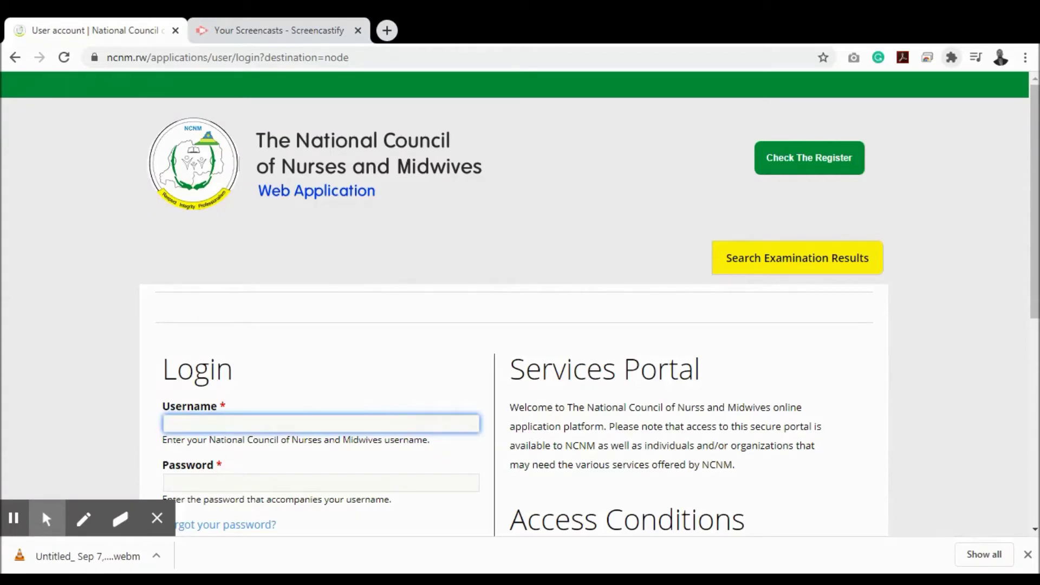
type("karamuzi")
scroll(580, 292, "down", 3)
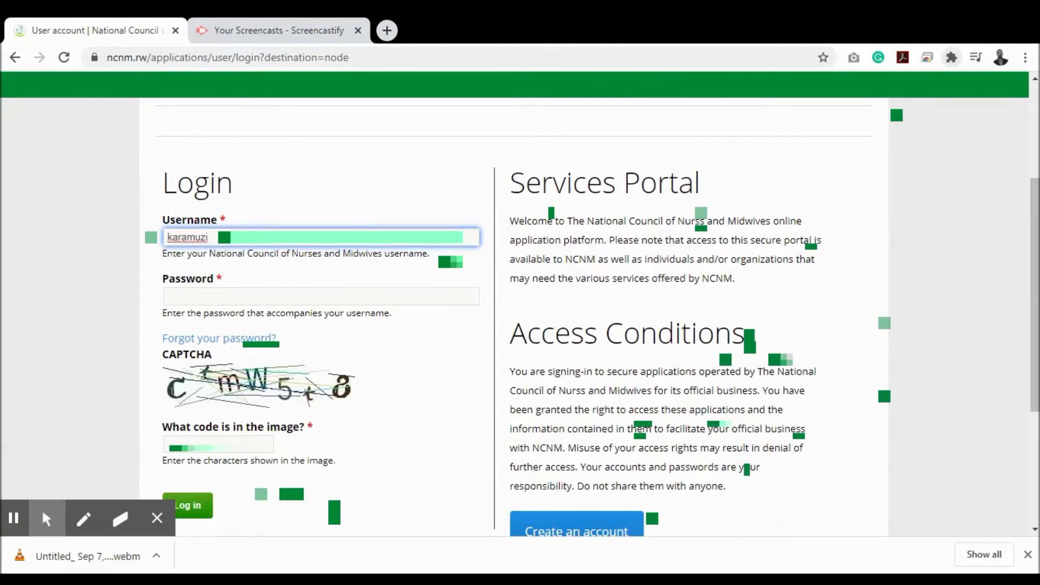
key("Tab")
type("•••••••")
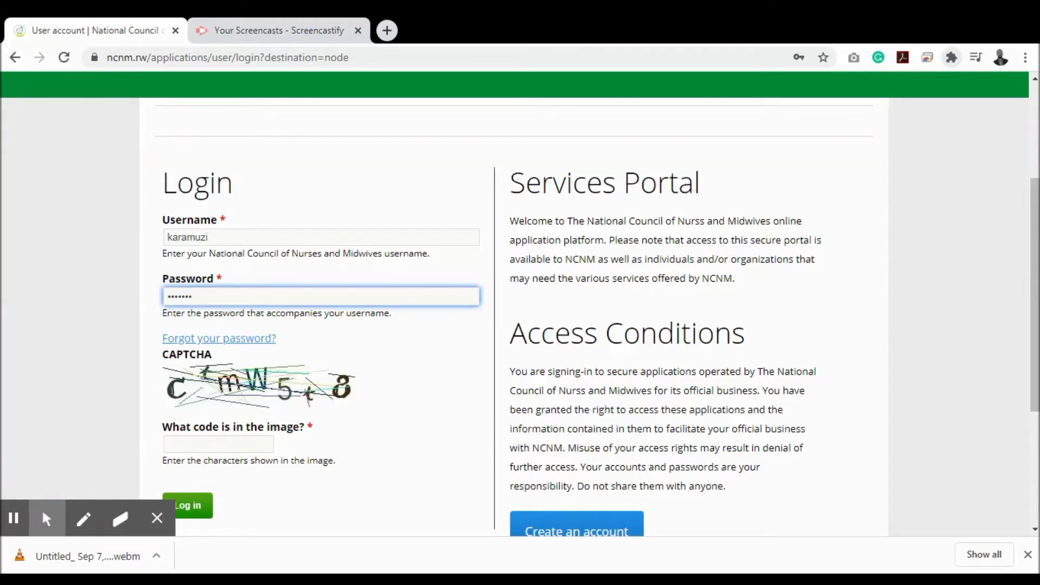
left_click(219, 444)
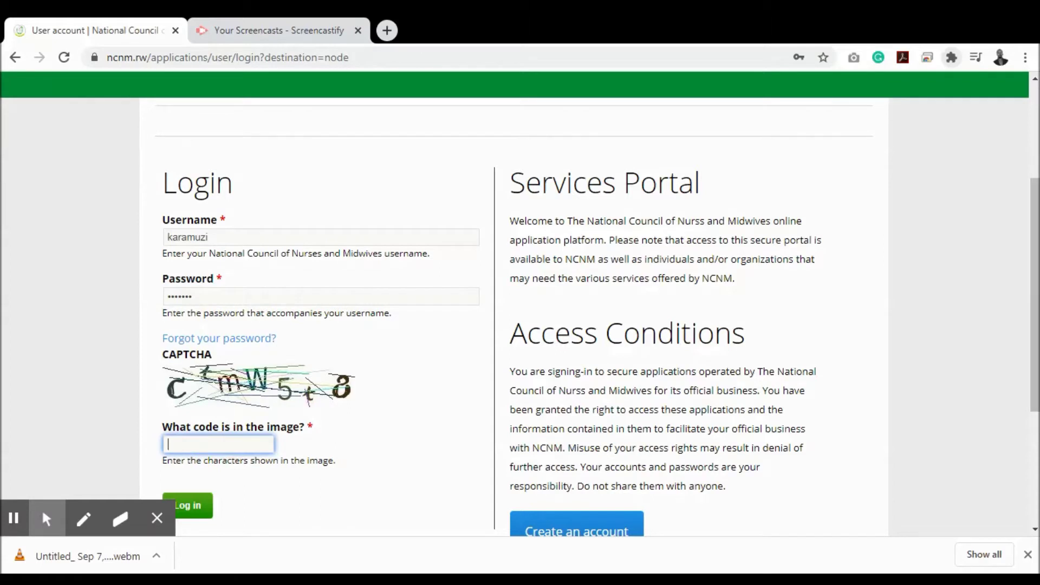
type("ctmw5t8")
left_click(190, 509)
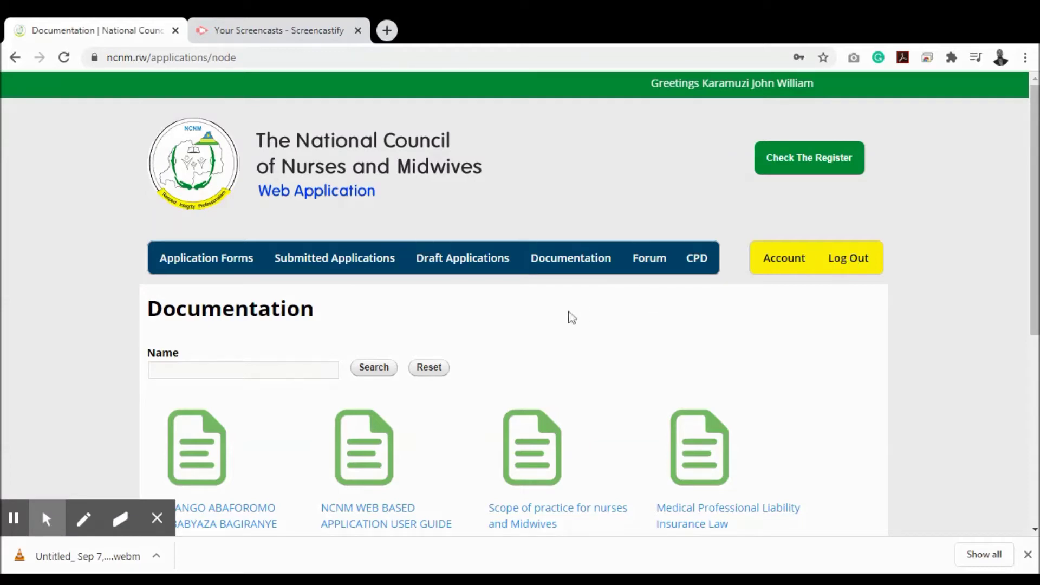
Open the list of application forms and scroll through it.
left_click(202, 262)
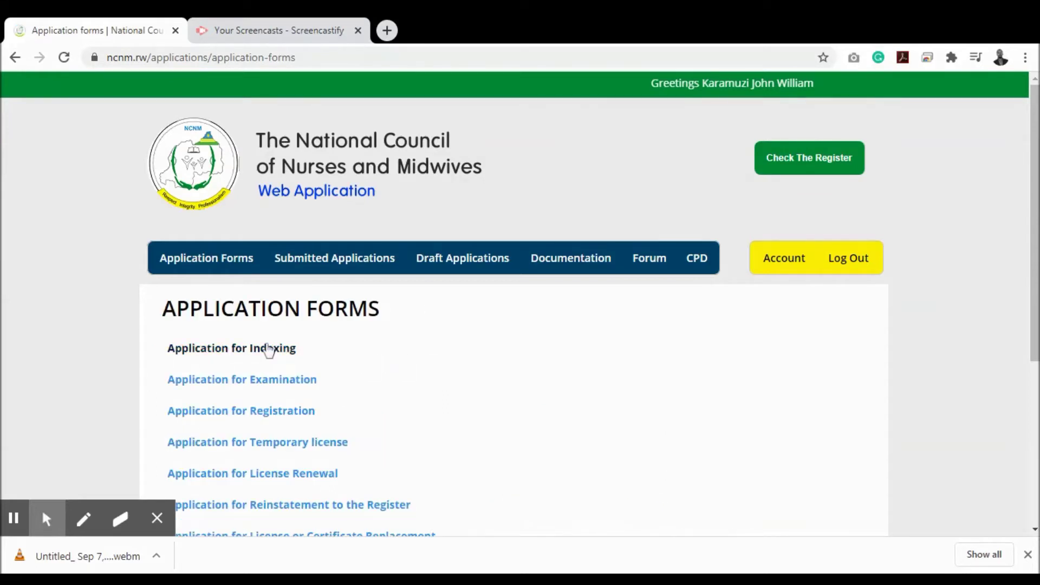
left_click_drag(1032, 227, 1032, 284)
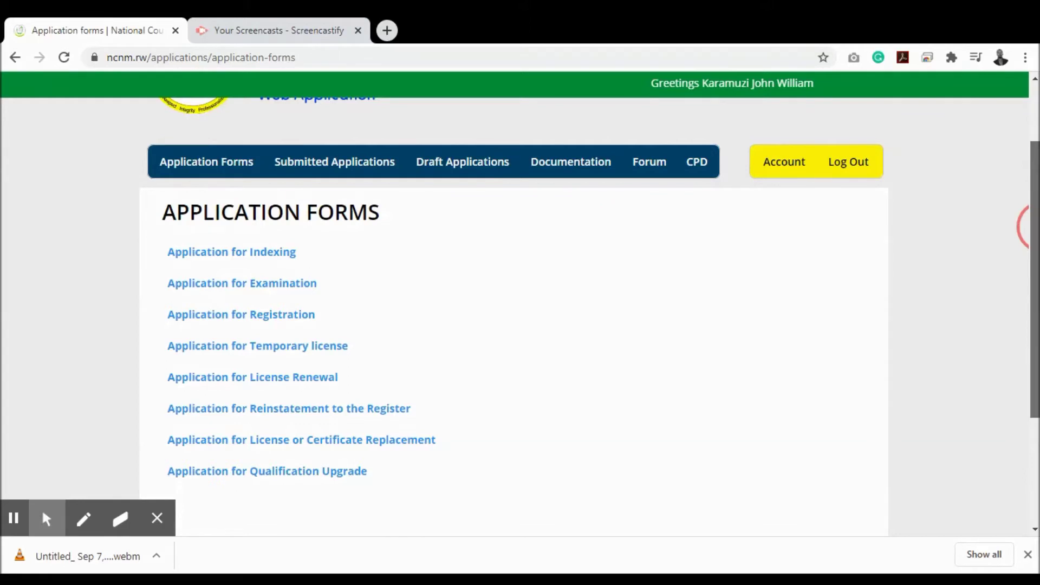
left_click_drag(1032, 227, 1033, 228)
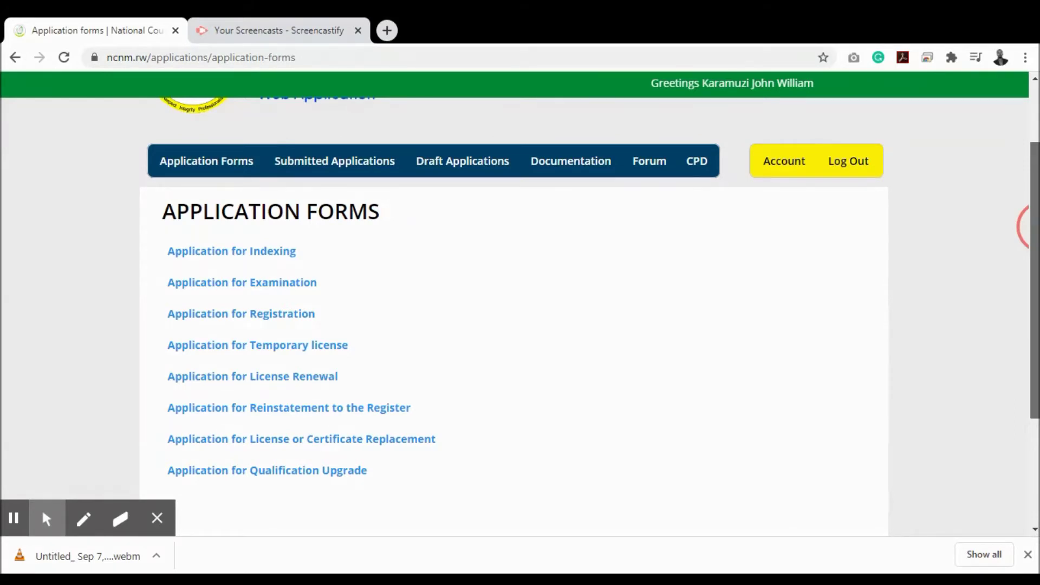
View the submitted applications, then return to the forms and open Application for Indexing.
left_click(339, 172)
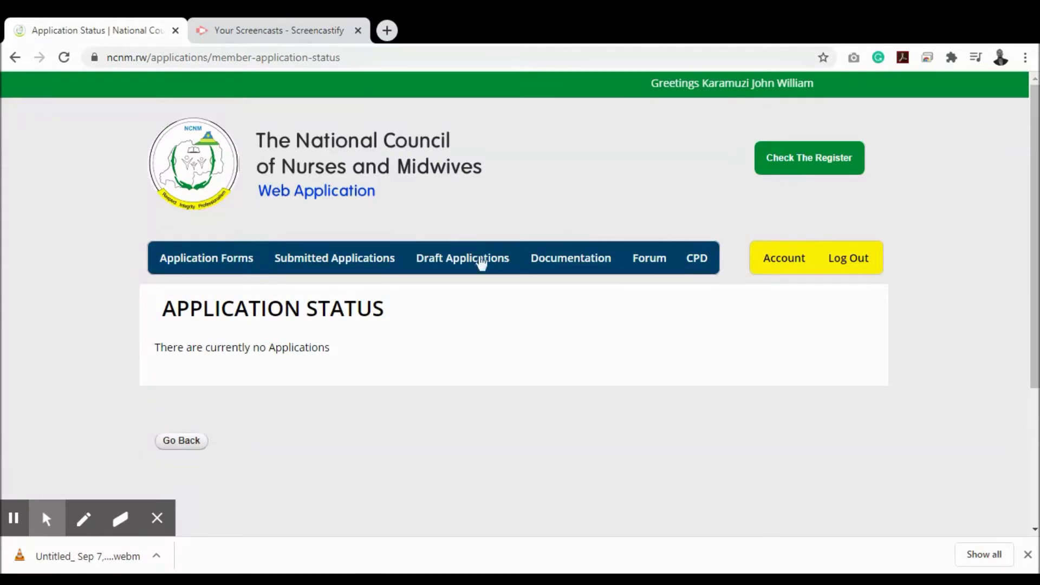
left_click(217, 268)
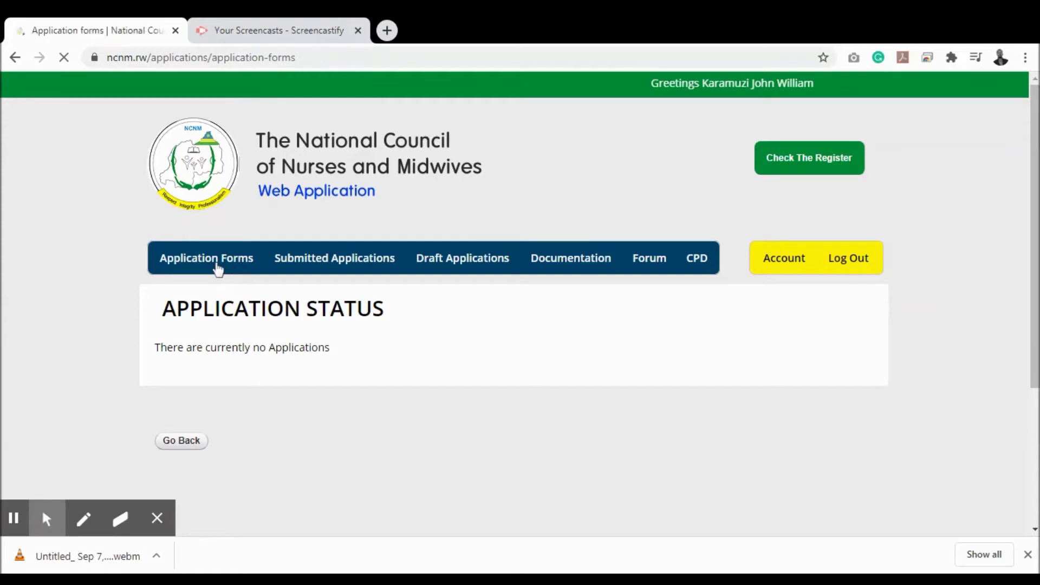
left_click(229, 351)
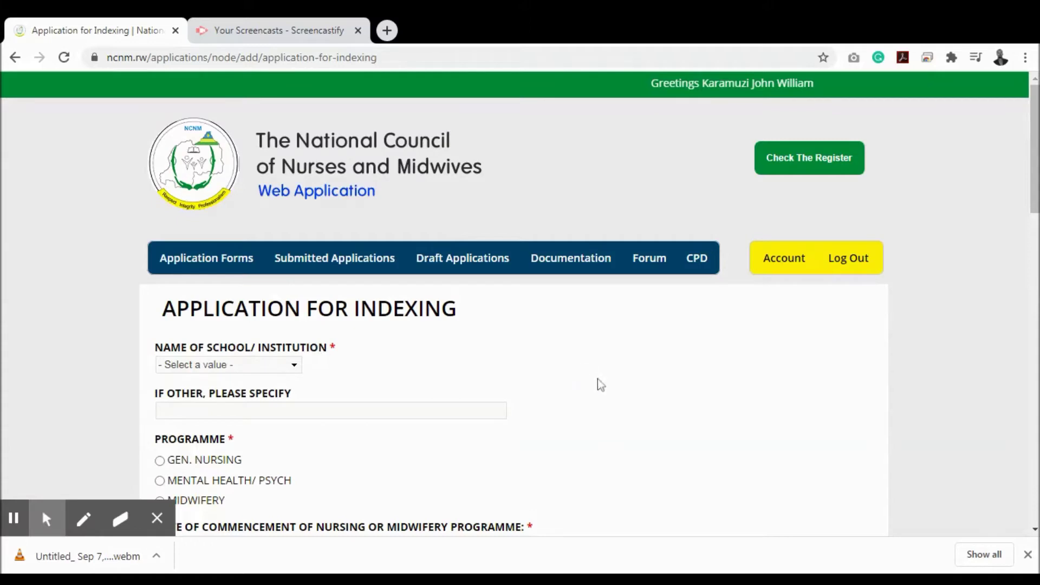
left_click_drag(1034, 144, 1029, 198)
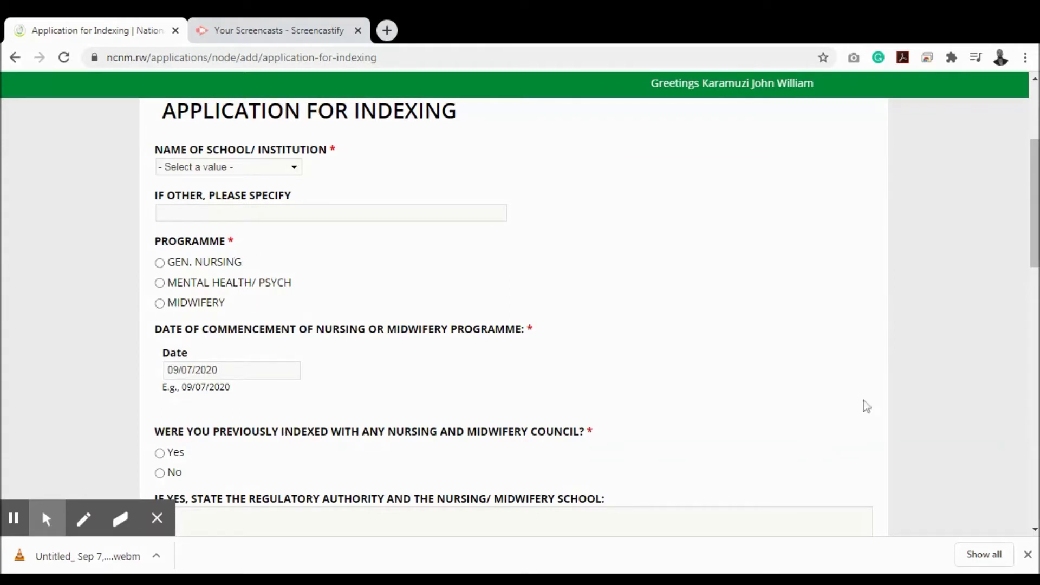
left_click_drag(1037, 242, 1037, 264)
scroll(1037, 236, "down", 5)
scroll(1029, 236, "down", 7)
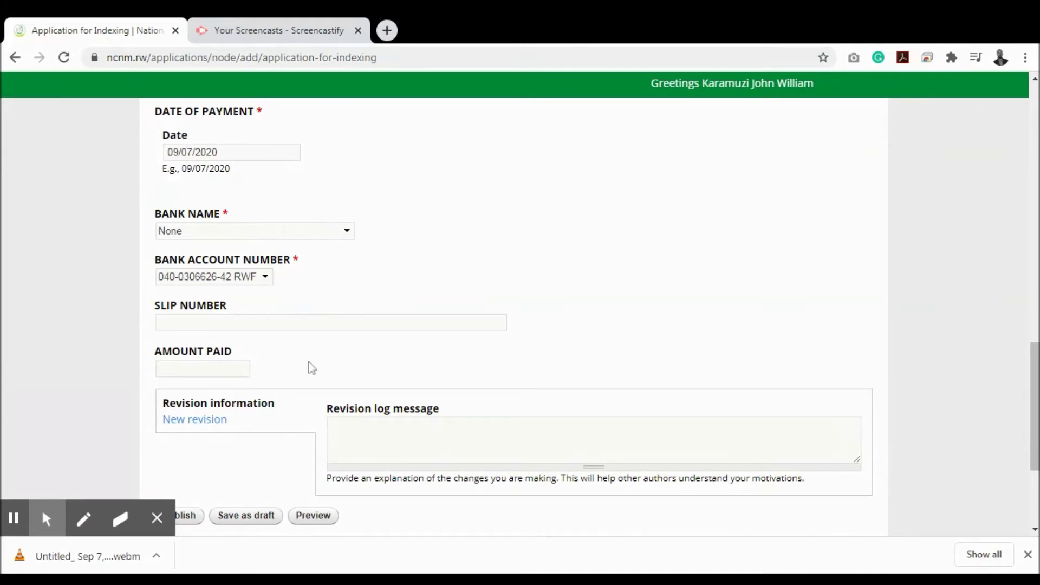
left_click_drag(1034, 385, 1034, 388)
scroll(1032, 386, "down", 2)
scroll(1032, 386, "up", 6)
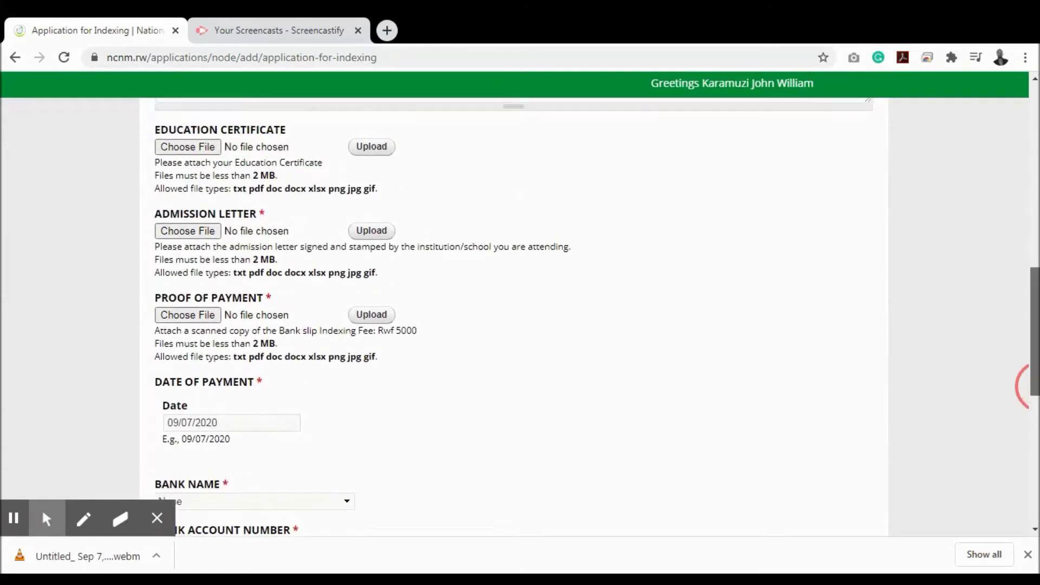
scroll(1032, 386, "up", 1)
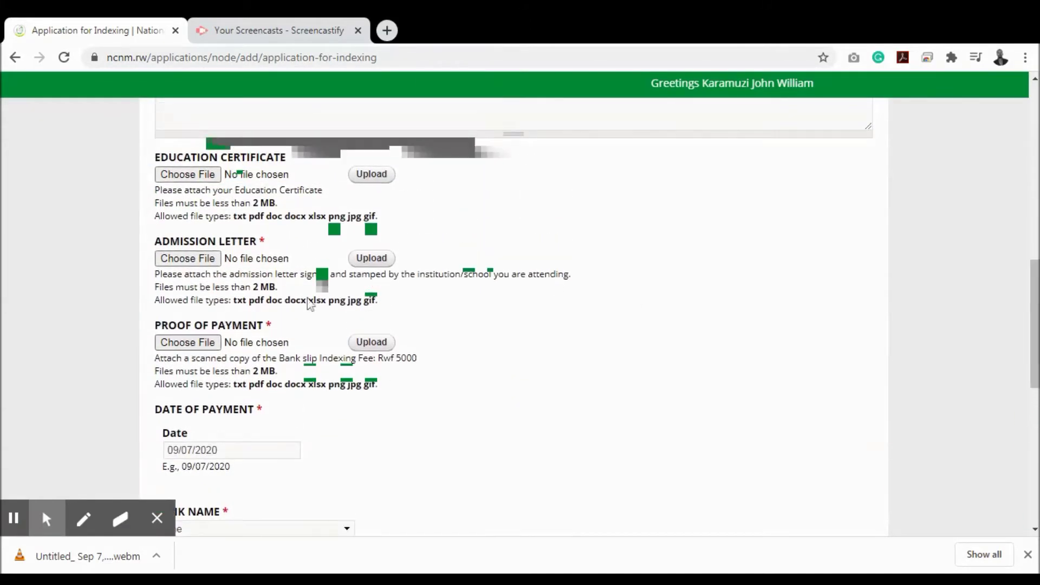
left_click_drag(1033, 312, 1001, 163)
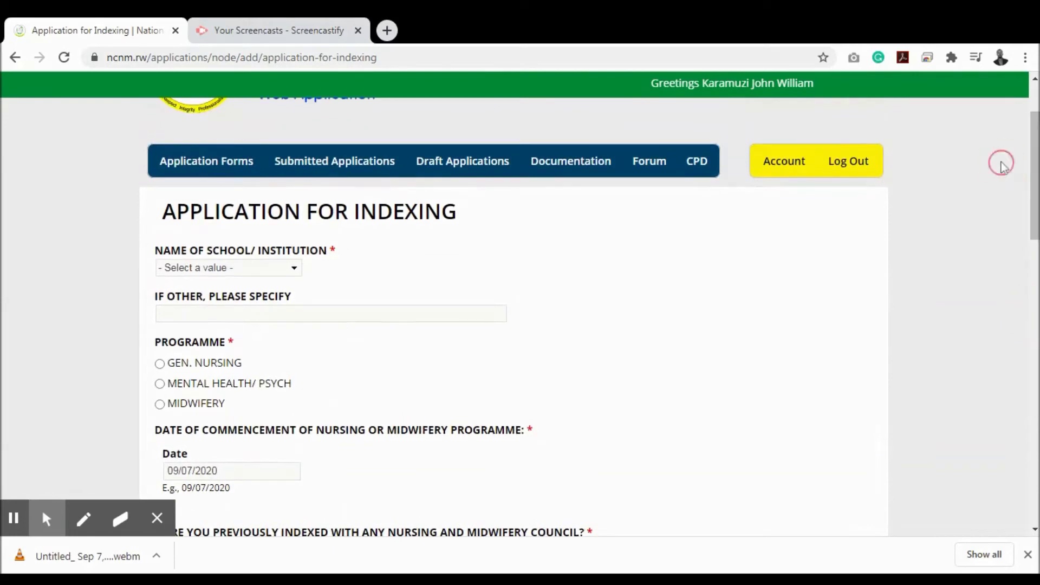
Open Application for Examination from the forms list and scroll through the whole form.
left_click(229, 168)
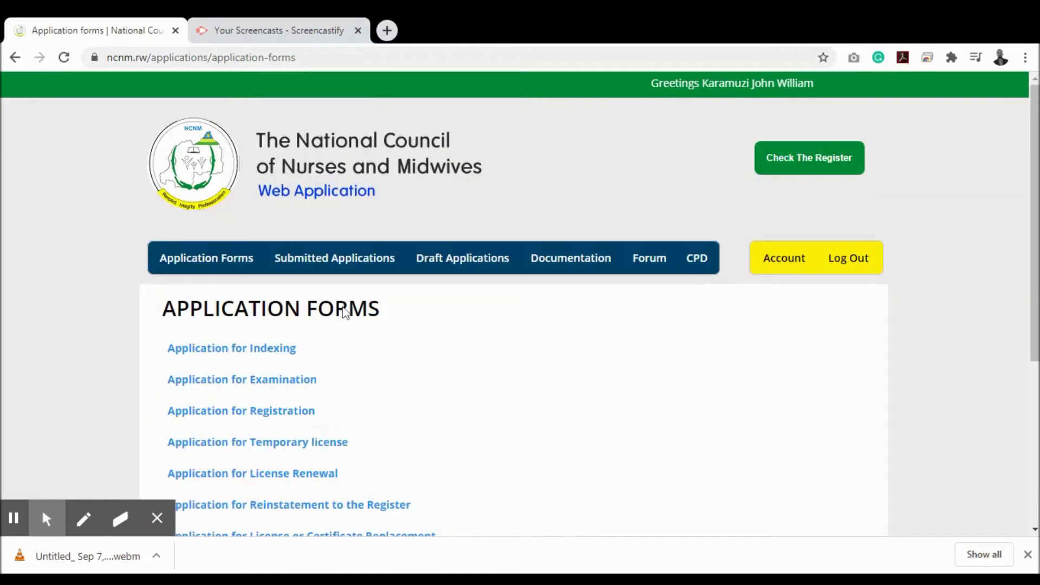
left_click(260, 385)
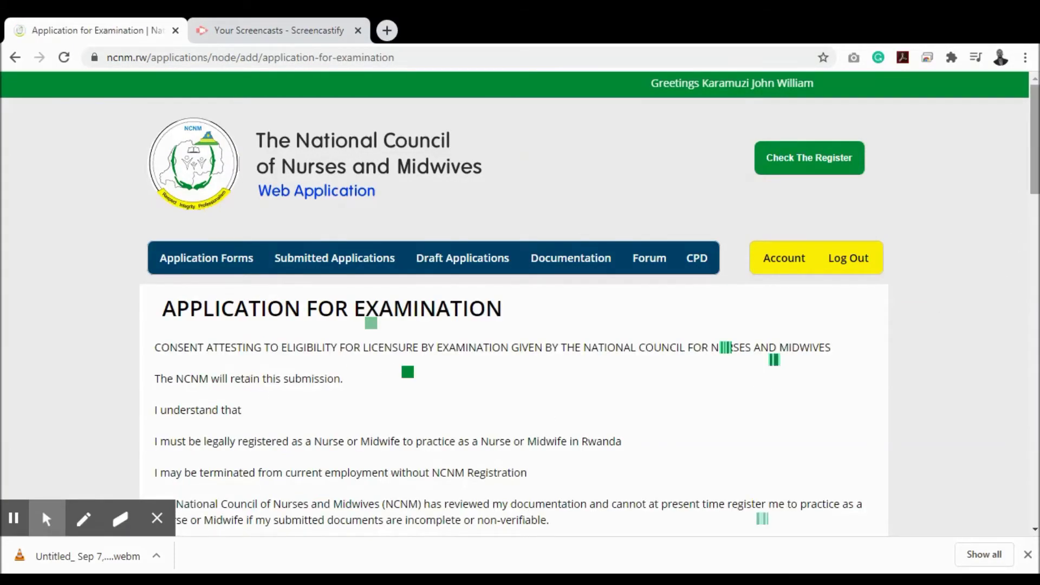
left_click_drag(1034, 91, 1035, 124)
scroll(1025, 122, "down", 15)
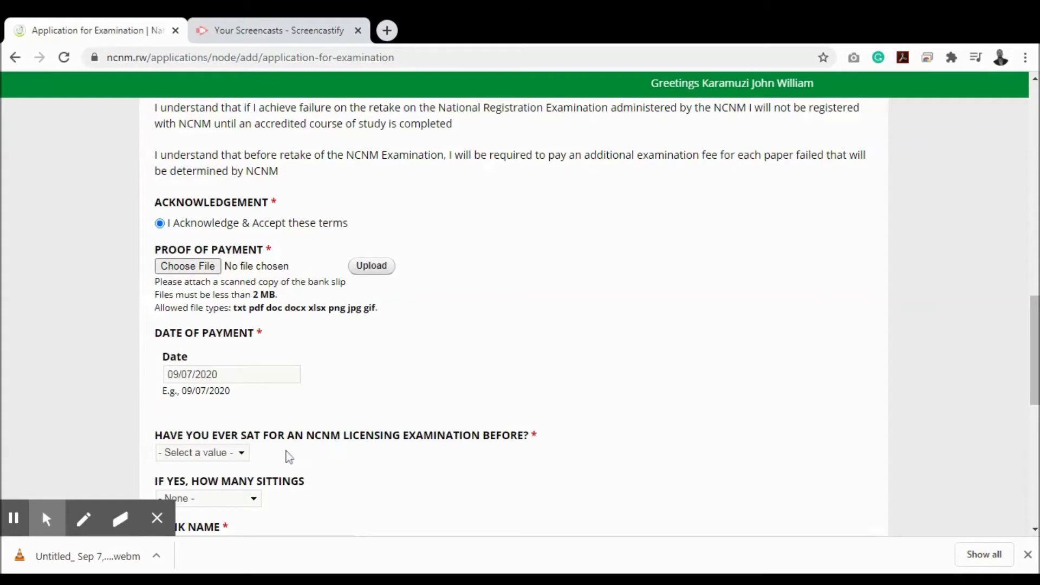
left_click_drag(1034, 332, 1025, 130)
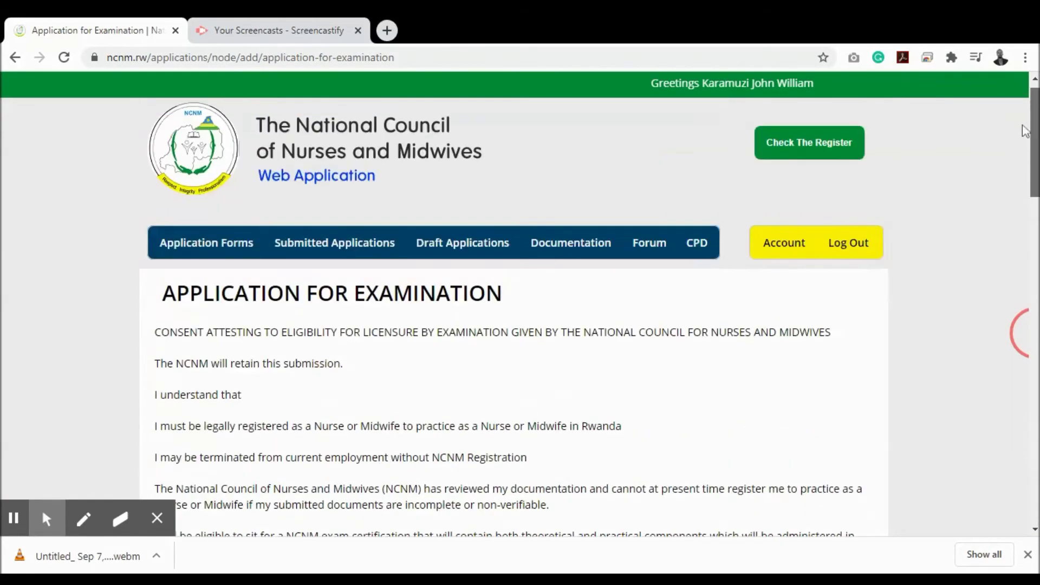
Return to the application forms list, then open the General Discussion forum.
left_click(233, 247)
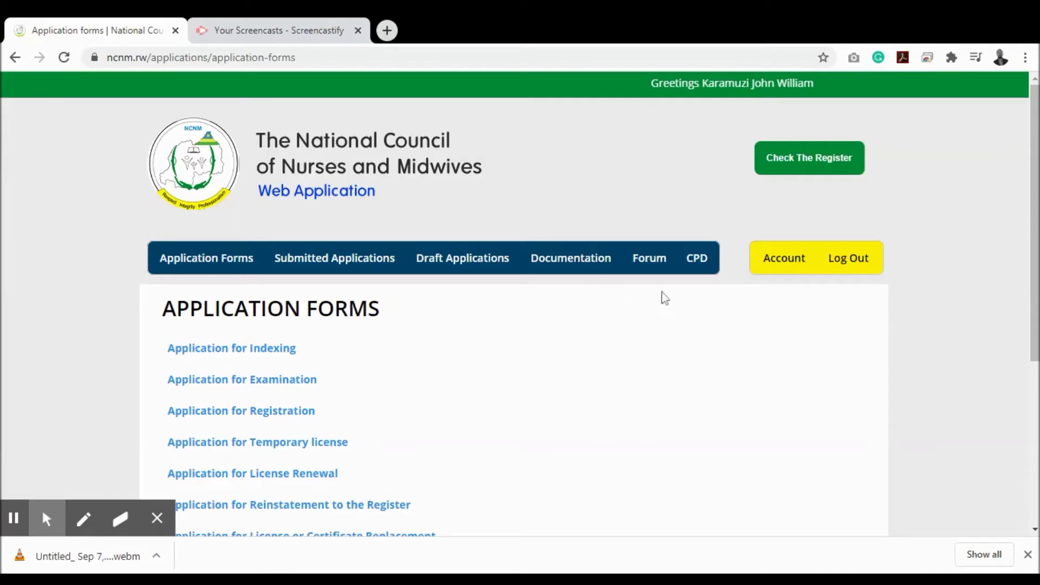
left_click(651, 264)
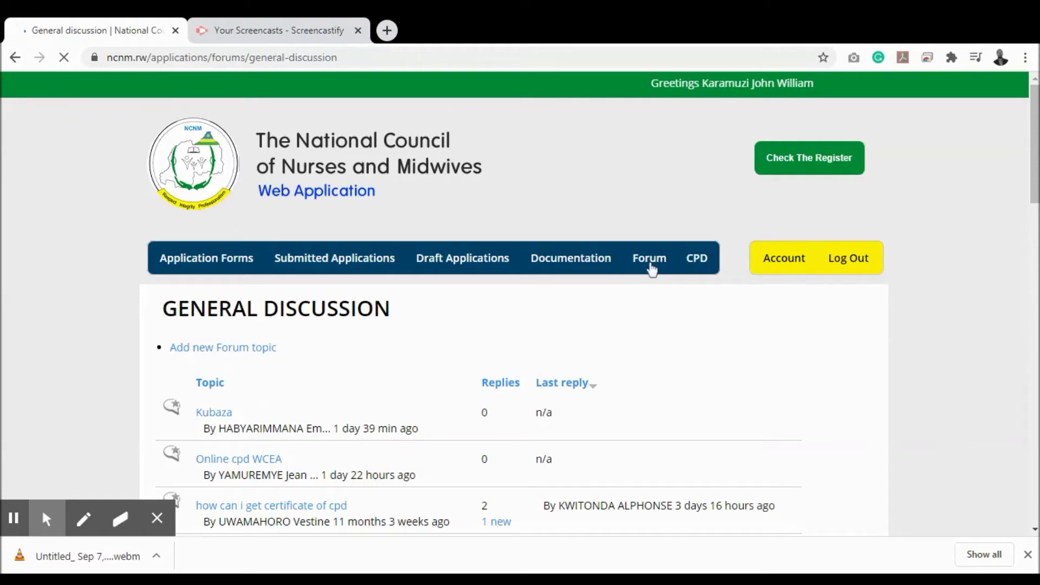
Scroll the forum topics, visit the CPD page, then open the account profile.
left_click_drag(1032, 147, 1032, 178)
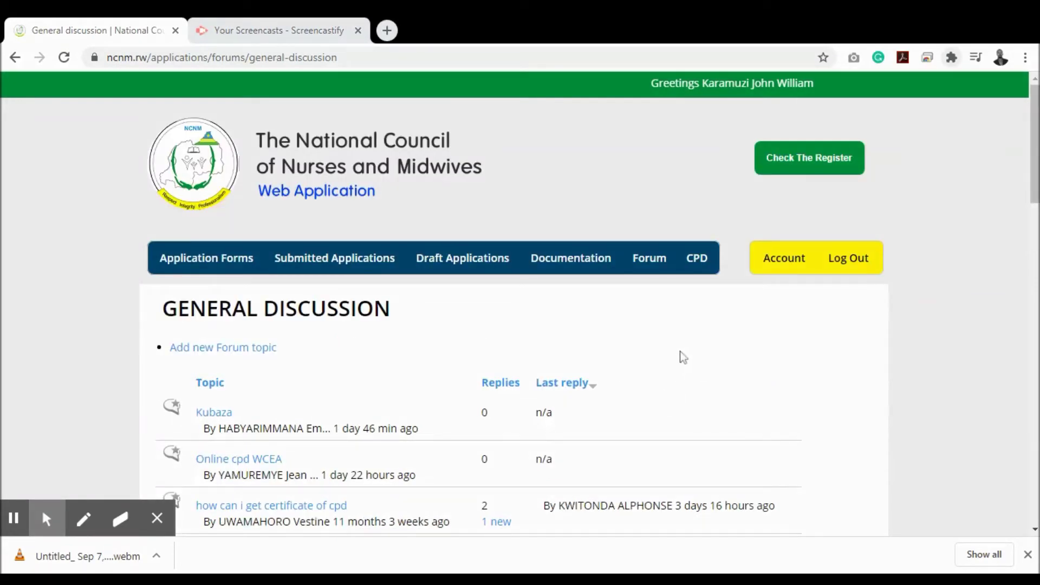
left_click(700, 260)
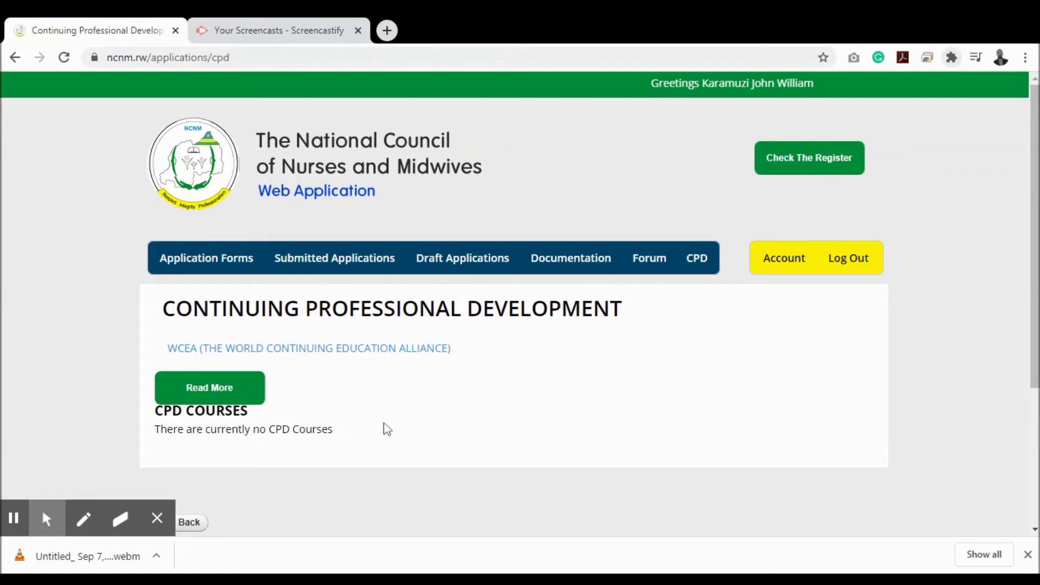
left_click(791, 265)
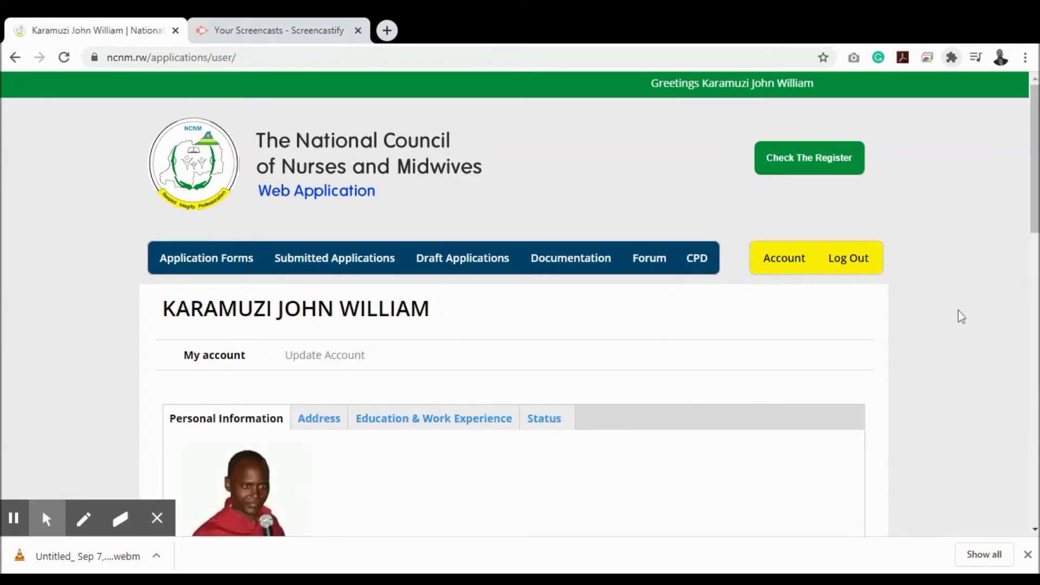
View the profile's Address and Education & Work Experience details, then open Update Account.
mouse_move(1035, 185)
left_mouse_down()
mouse_move(1032, 480)
mouse_move(1025, 251)
left_mouse_up()
left_click(320, 227)
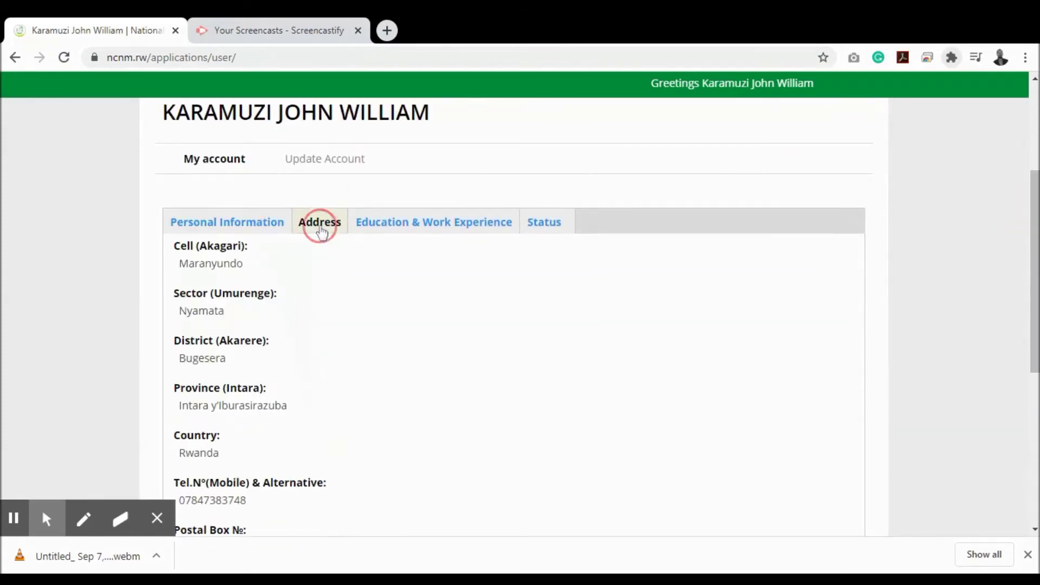
left_click(394, 234)
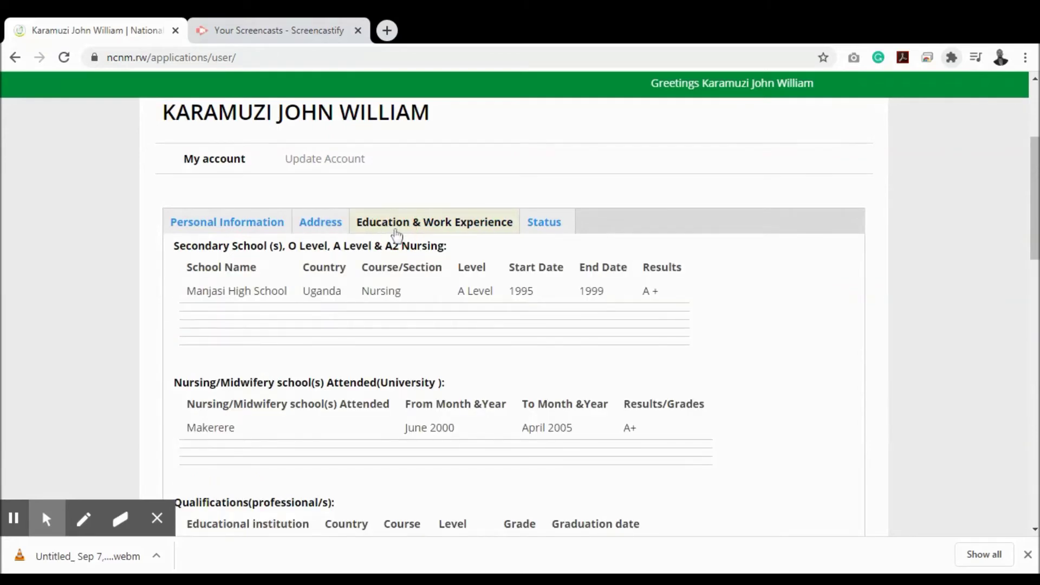
left_click(318, 164)
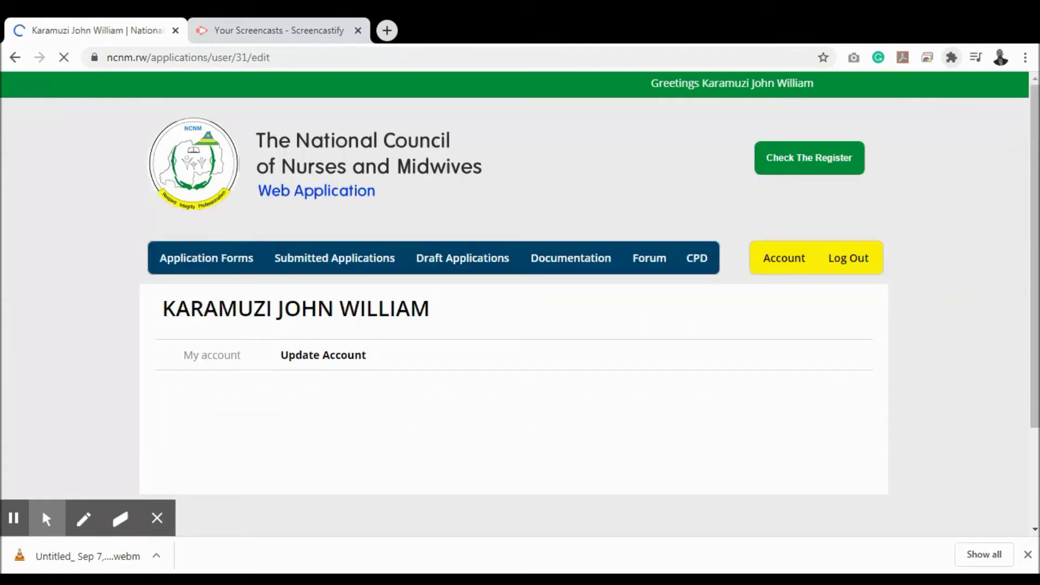
left_click(1035, 122)
Scroll the personal information section and click into the surname and first name fields.
left_click_drag(1035, 121, 1035, 195)
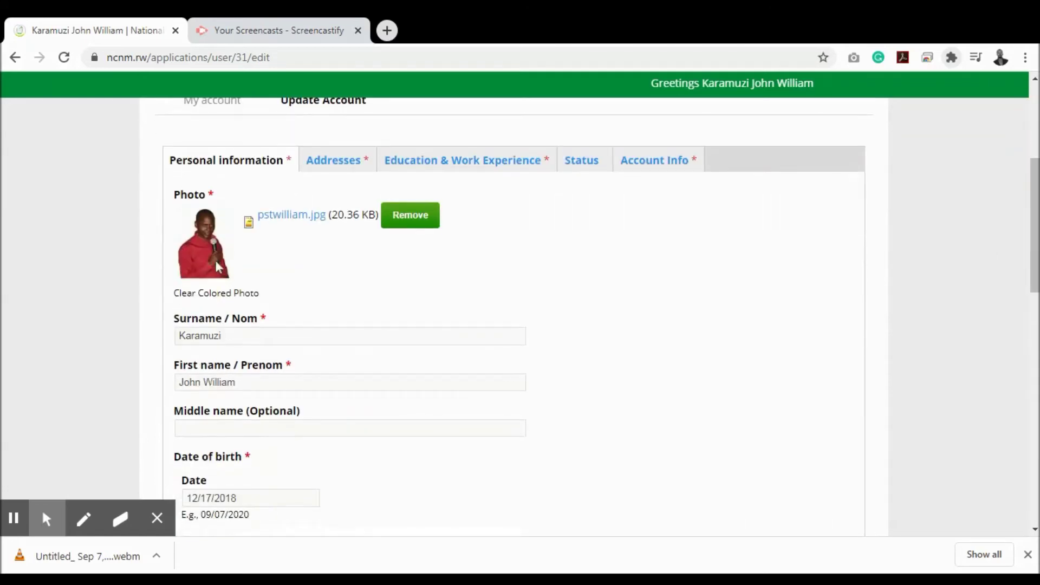
left_click(226, 337)
left_click(247, 382)
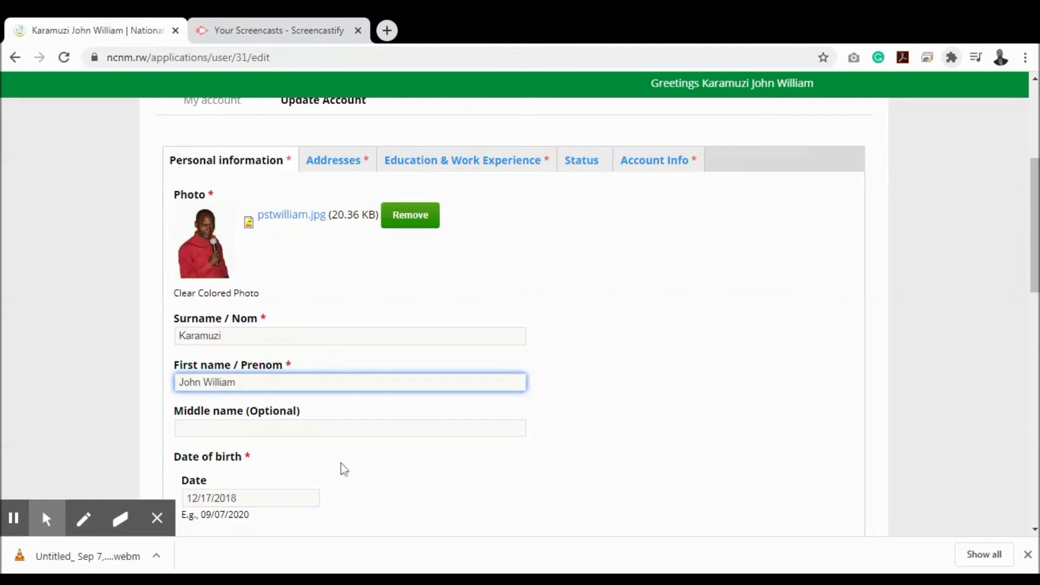
mouse_move(1035, 246)
left_mouse_down()
mouse_move(1034, 481)
mouse_move(1036, 233)
left_mouse_up()
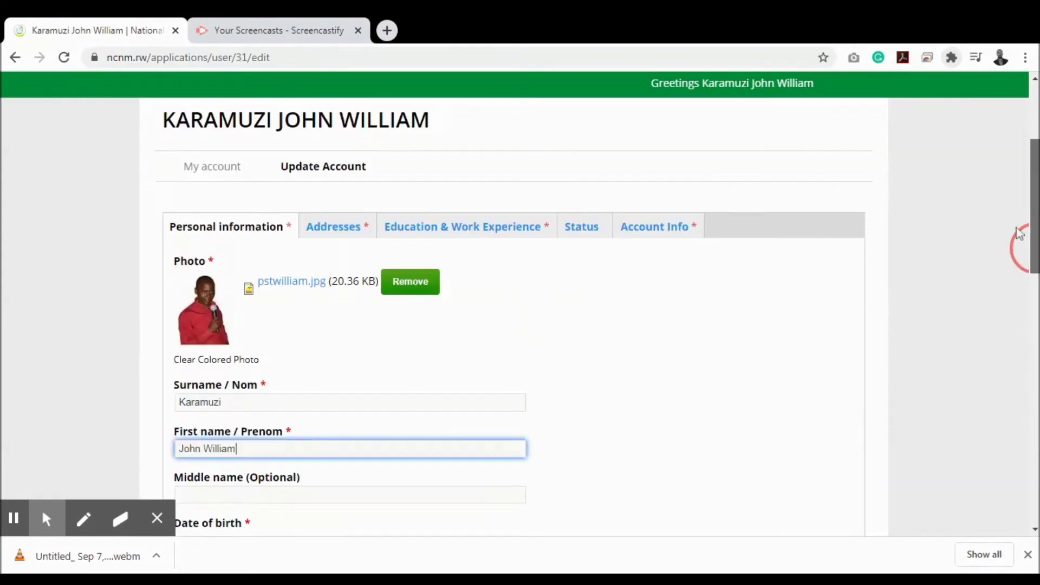
Step through the Addresses, Education & Work Experience, Status and Account Info sections, scrolling Account Info.
left_click(359, 241)
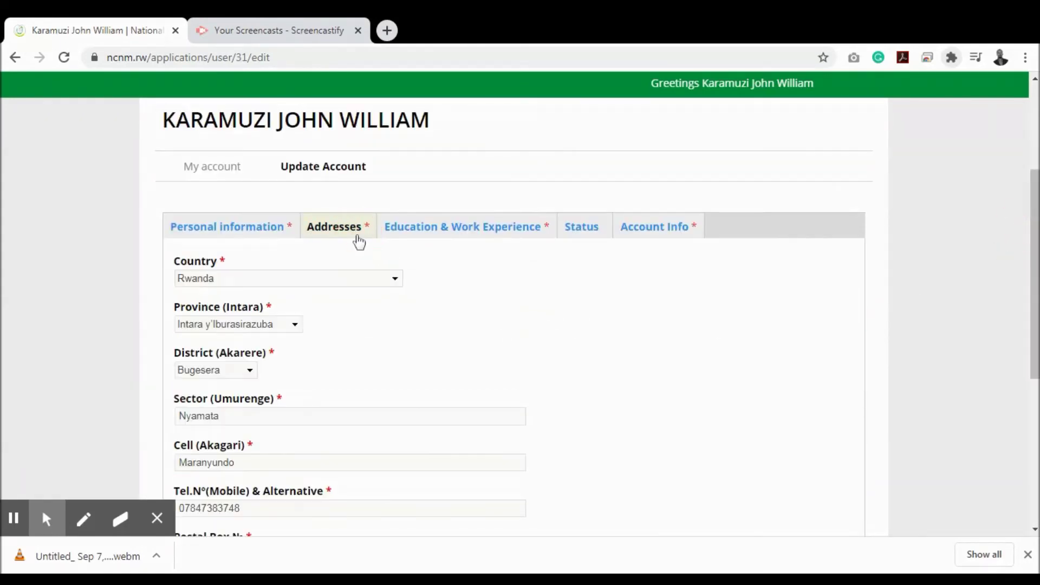
left_click(453, 232)
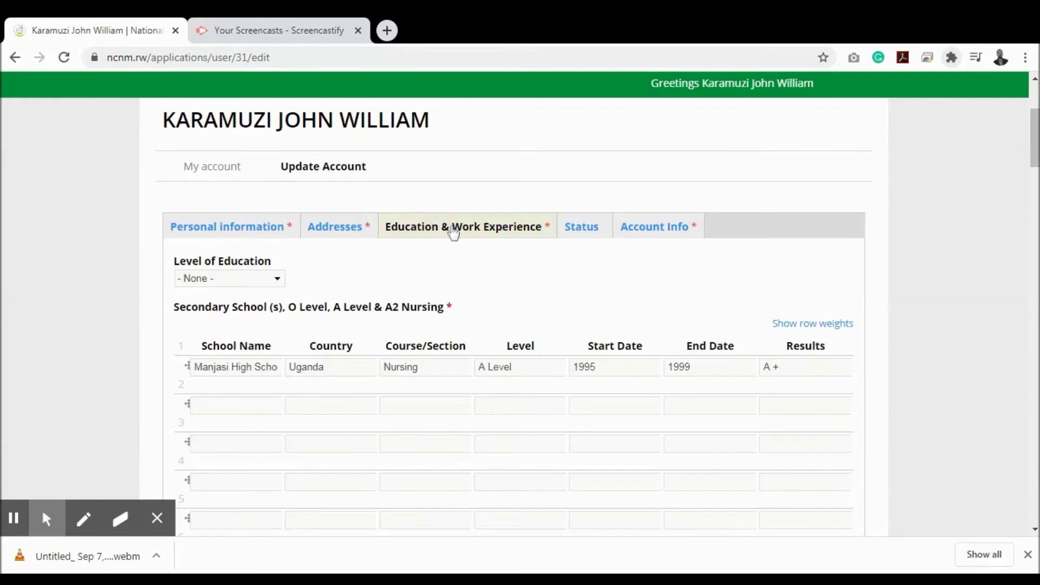
left_click(586, 232)
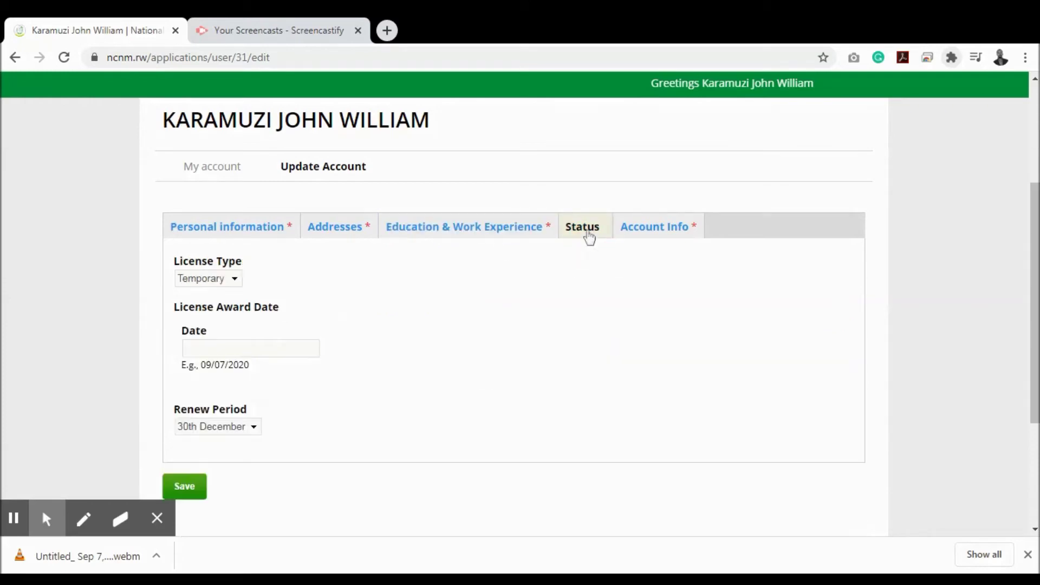
left_click(659, 228)
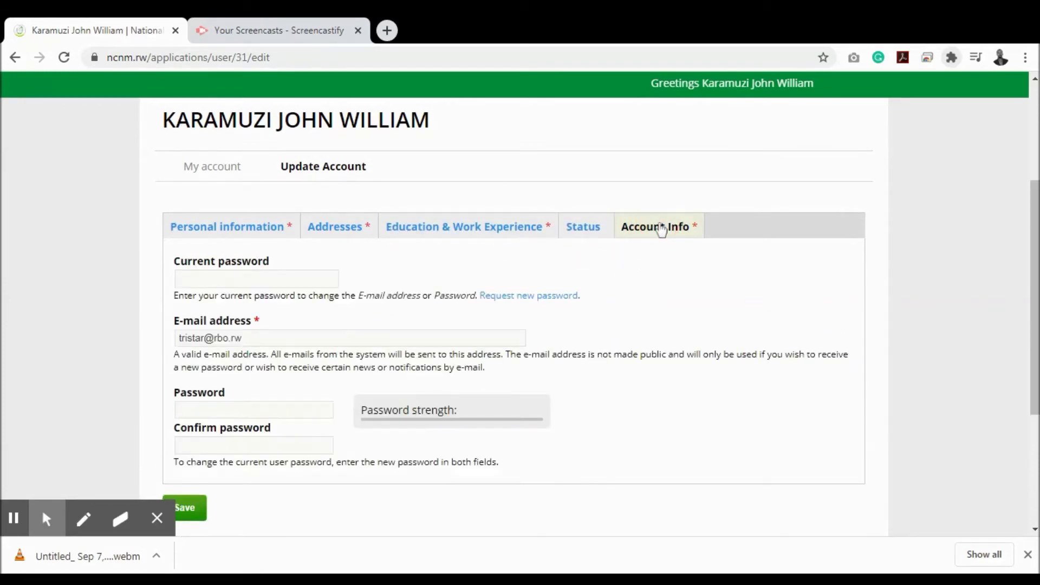
left_click_drag(1032, 232, 1033, 293)
scroll(545, 259, "up", 4)
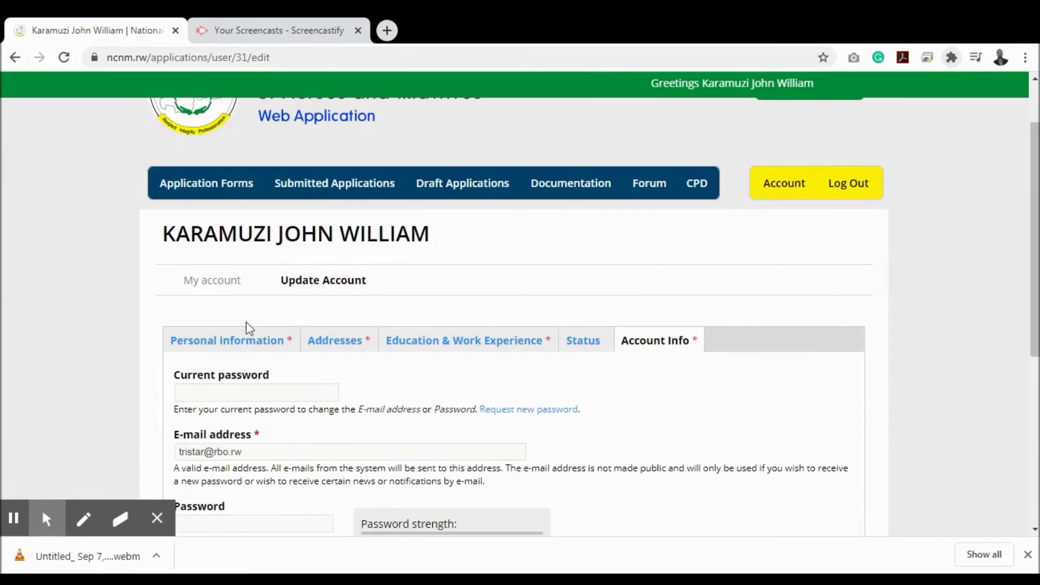
left_click_drag(1032, 217, 1032, 258)
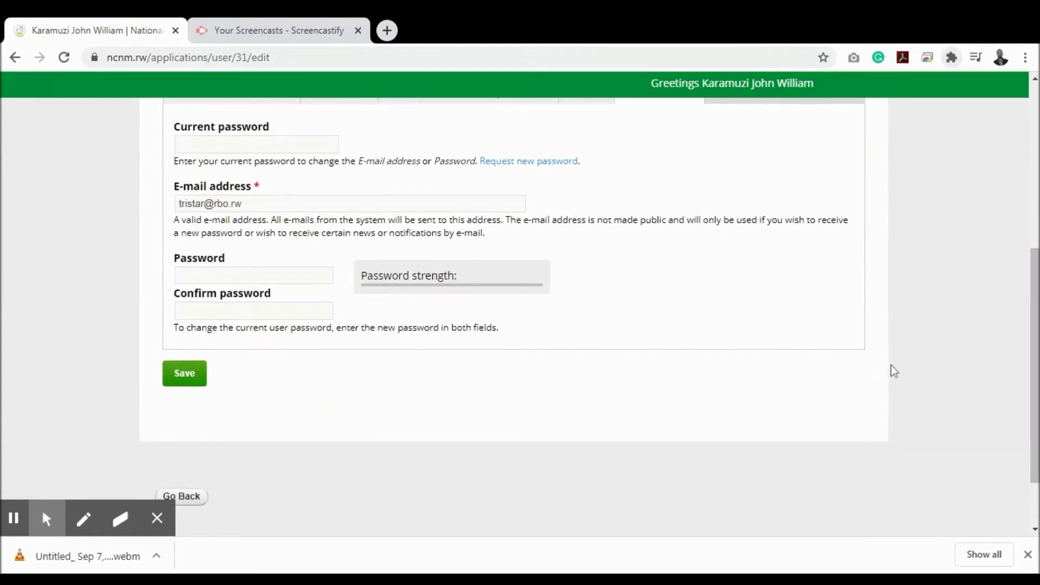
left_click_drag(1032, 332, 1032, 353)
scroll(1032, 353, "down", 1)
scroll(1032, 353, "up", 9)
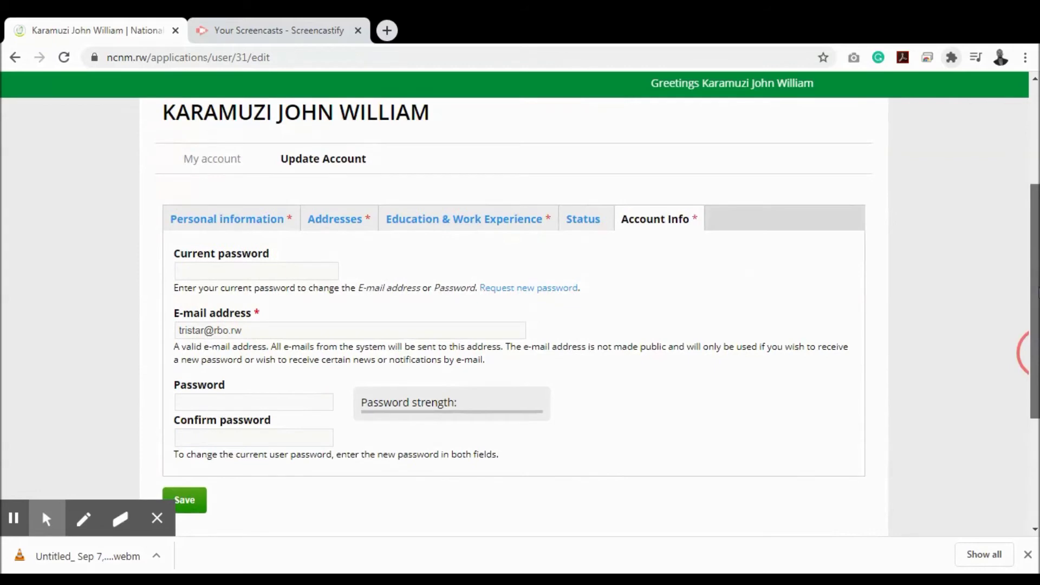
scroll(1031, 180, "up", 3)
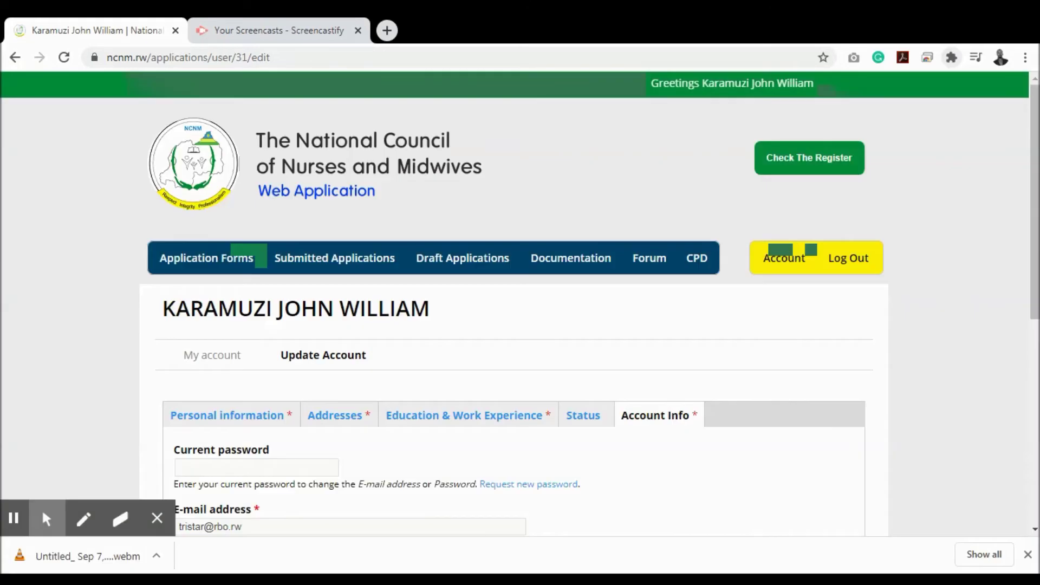
Preview the Application for Qualification Upgrade form, try its Current License file picker, then return to Application Forms.
left_click(227, 265)
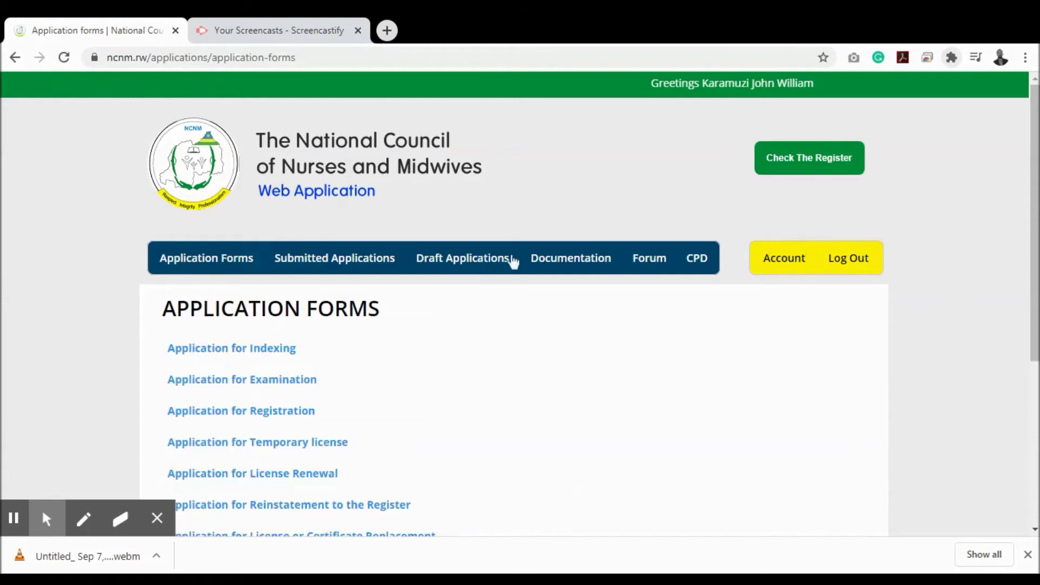
left_click_drag(1032, 119, 1032, 208)
left_click(339, 427)
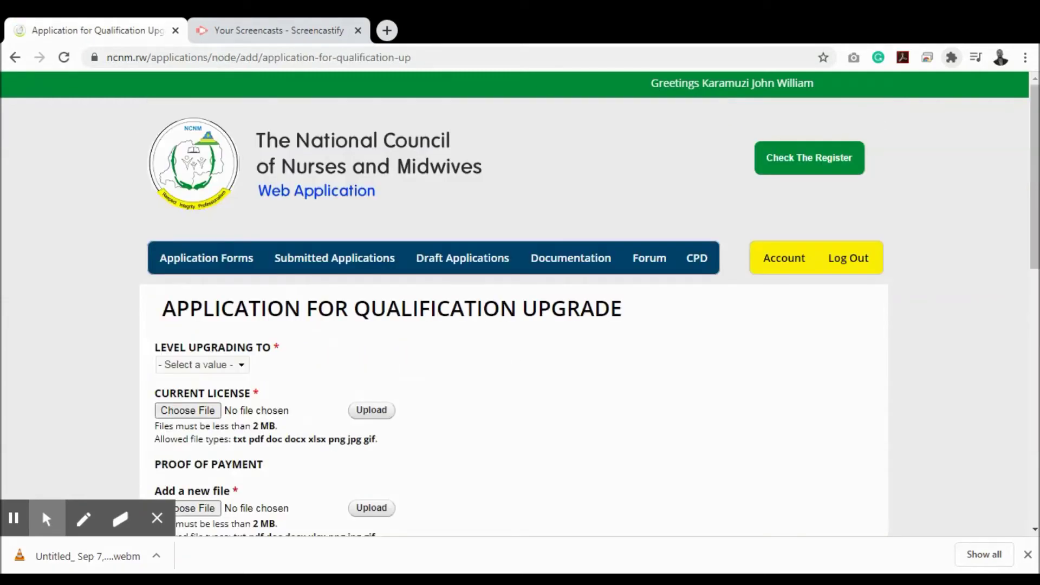
left_click_drag(1032, 103, 1032, 163)
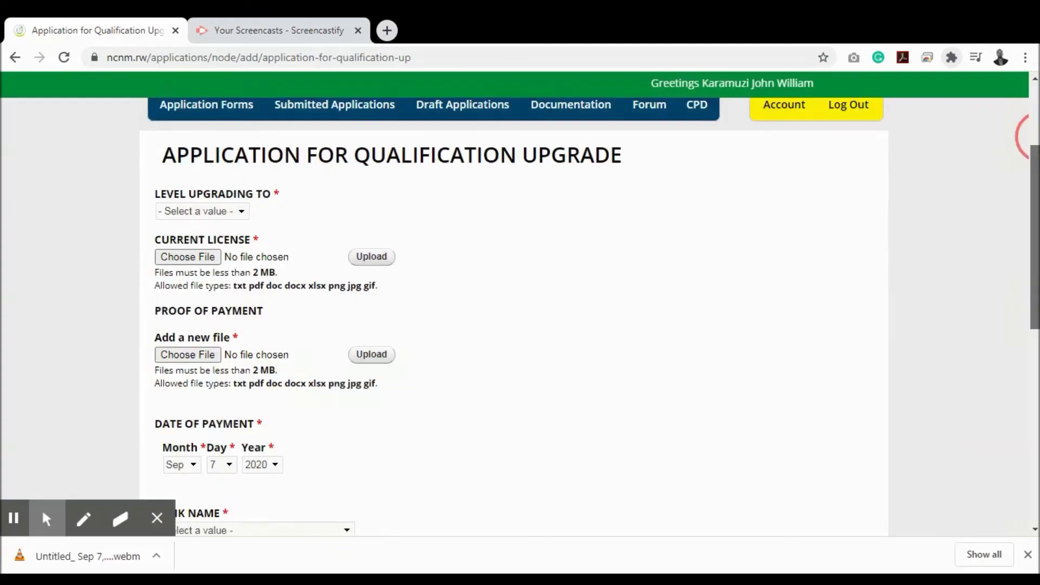
left_click(210, 258)
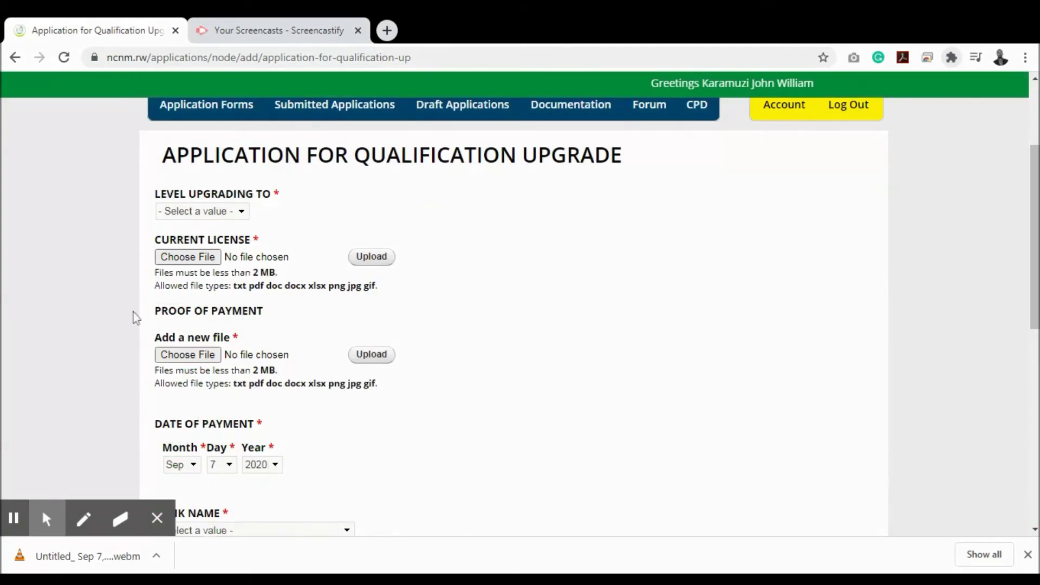
left_click(195, 115)
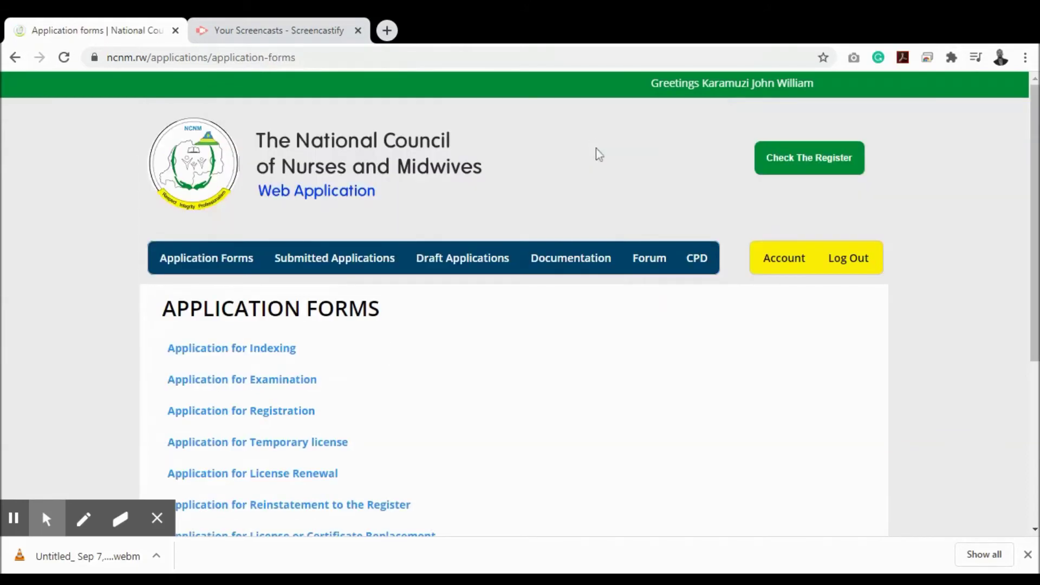
Open the License or Certificate Replacement form, select its Title field, and scroll through every field and back up.
left_click_drag(1035, 160, 1035, 311)
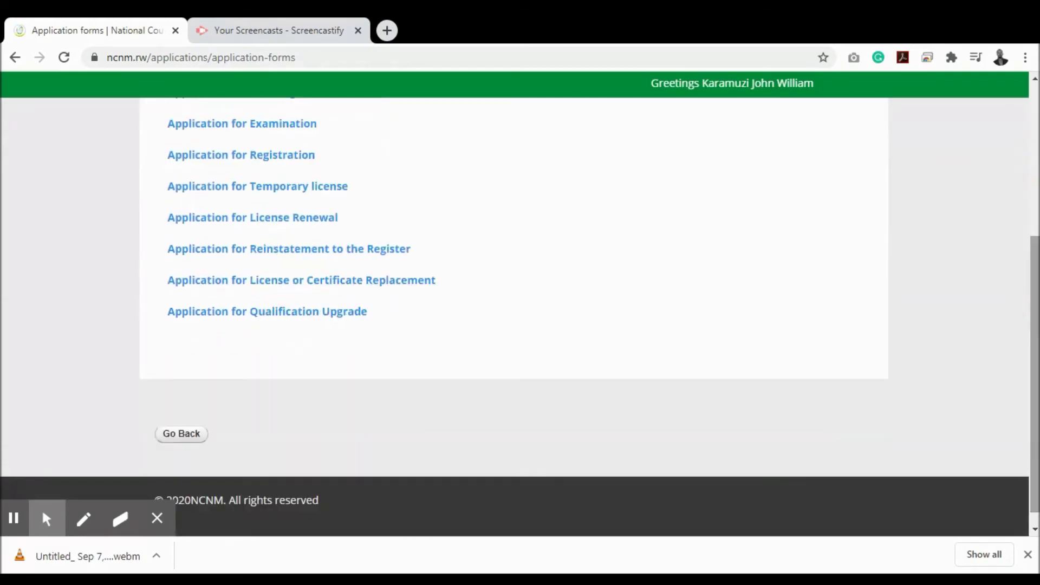
left_click(318, 281)
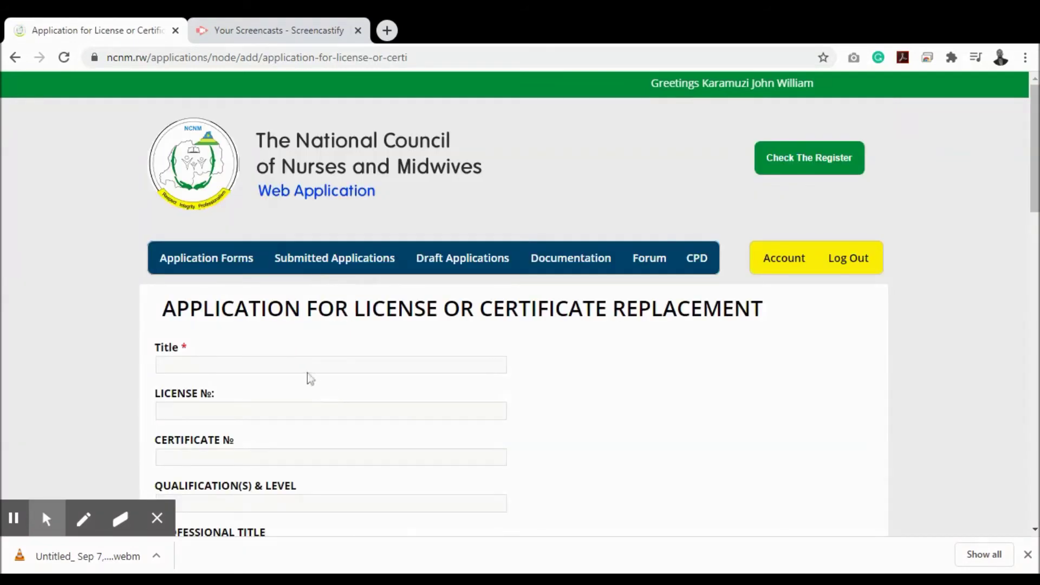
left_click(323, 365)
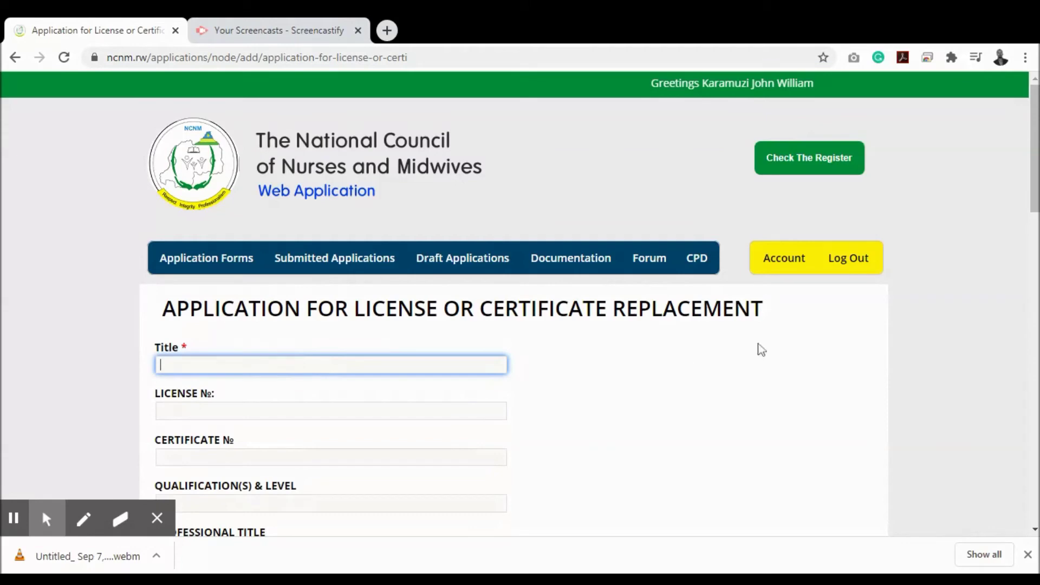
left_click_drag(1034, 115, 1032, 174)
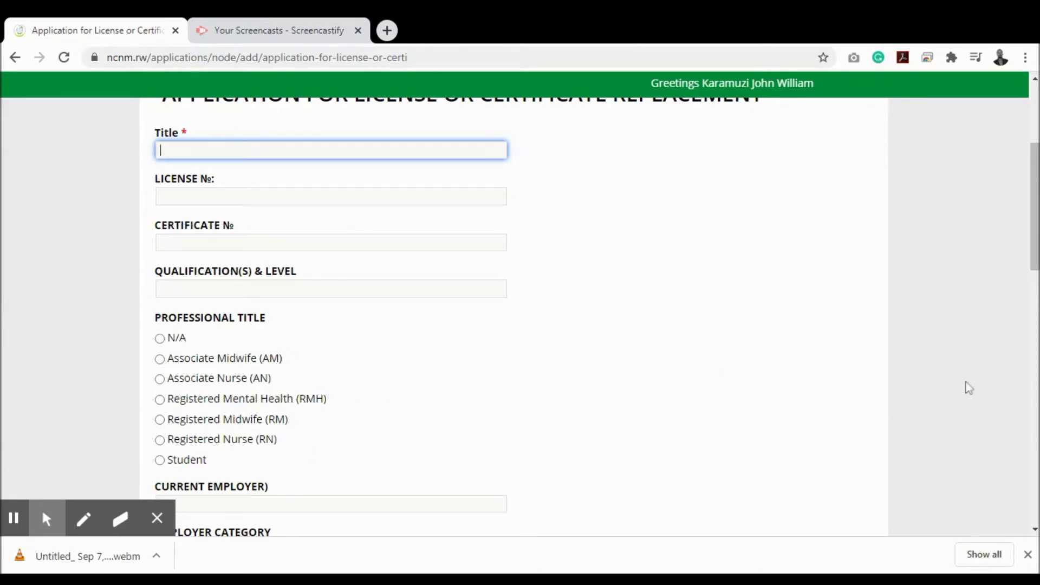
left_click_drag(1035, 239, 1035, 204)
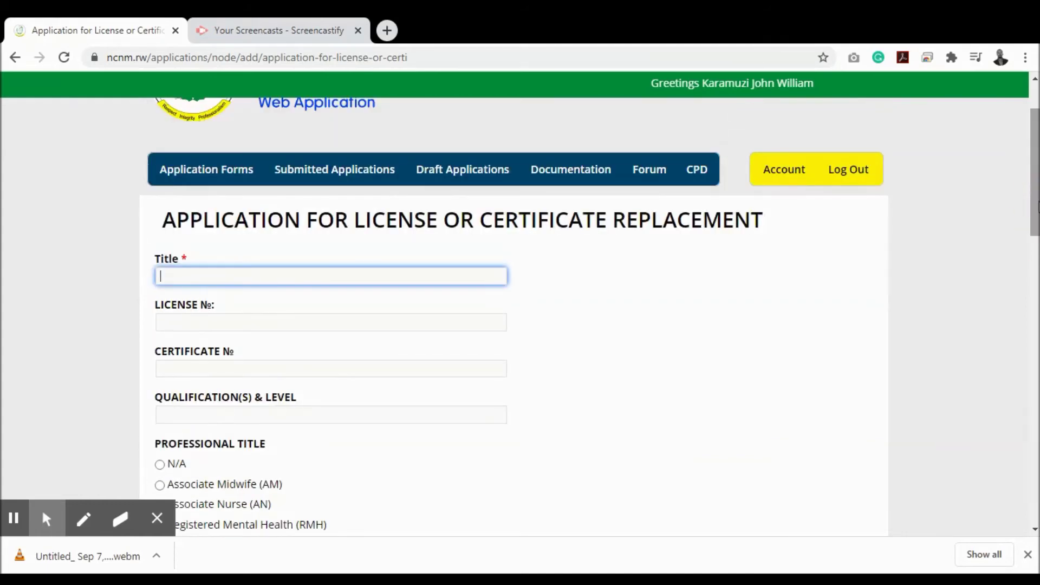
scroll(1028, 202, "down", 12)
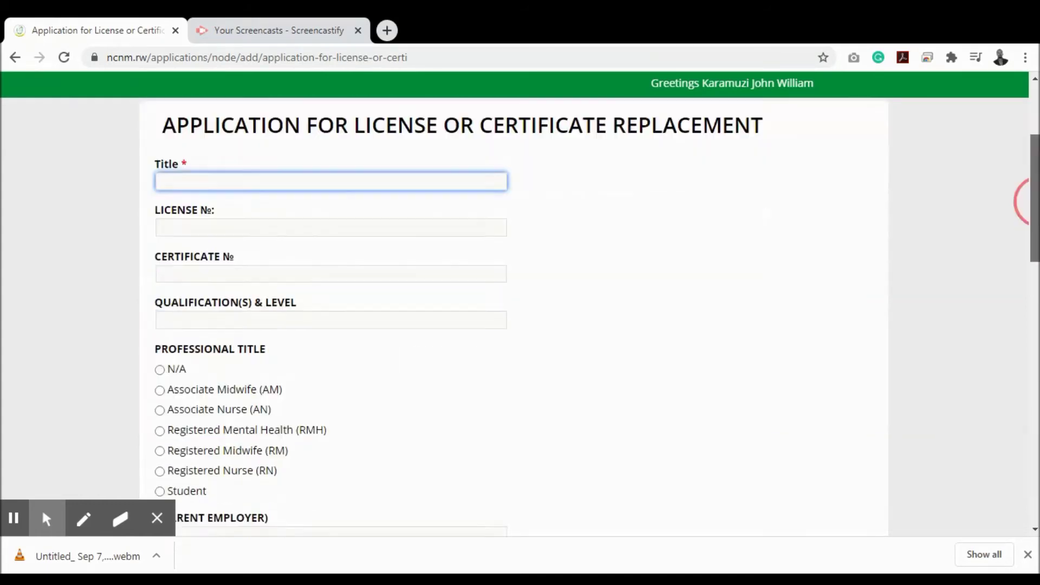
scroll(1028, 202, "down", 5)
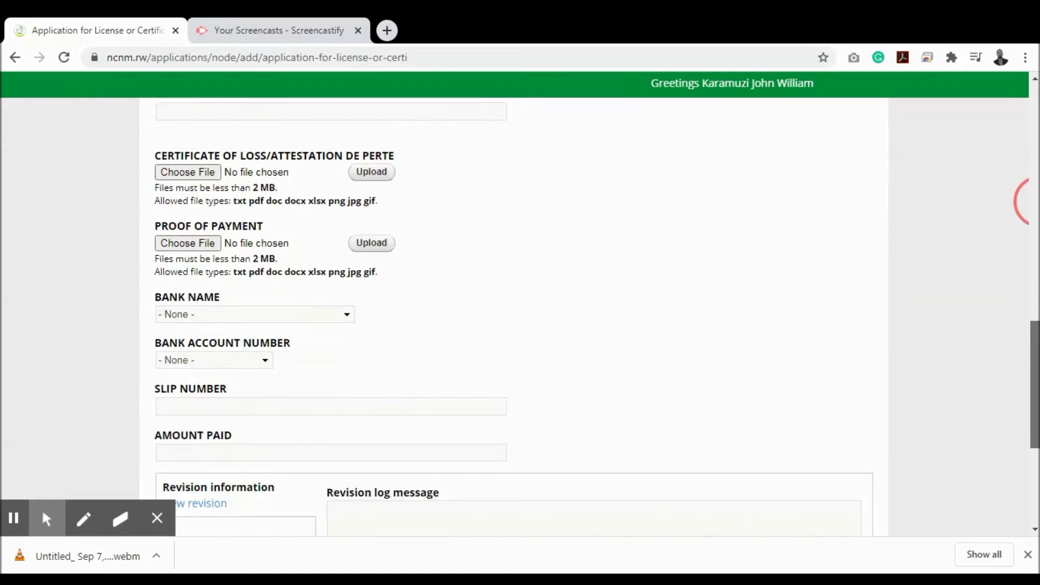
scroll(1018, 217, "up", 15)
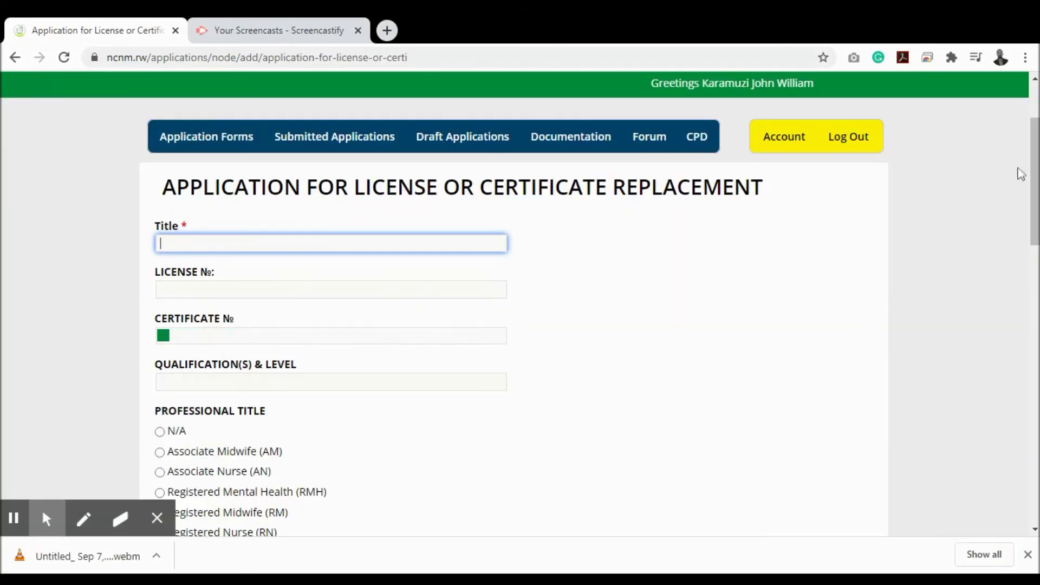
left_click(1035, 95)
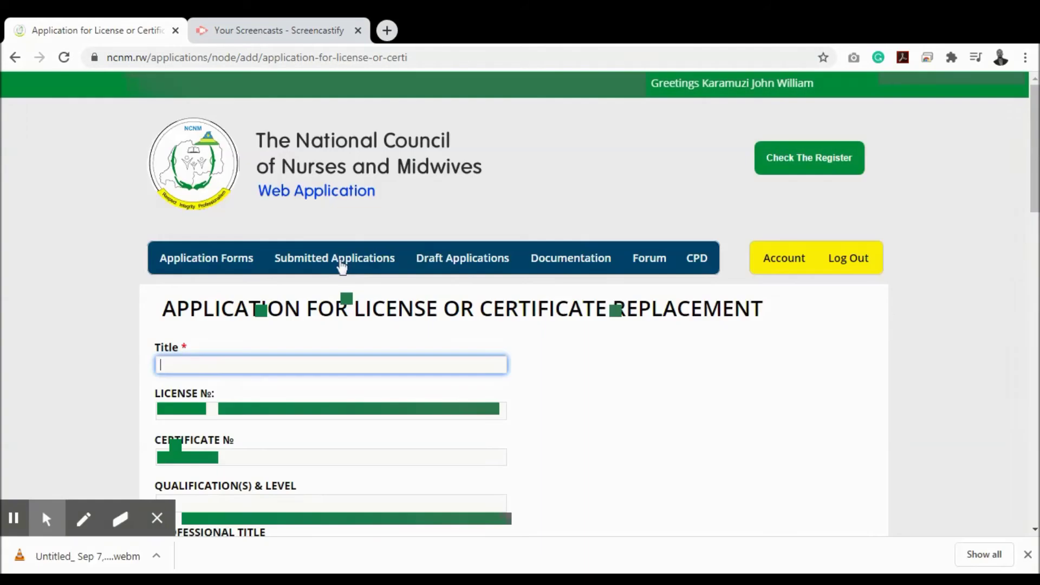
View the Submitted Applications status showing no applications yet, then go back to Application Forms.
left_click(340, 261)
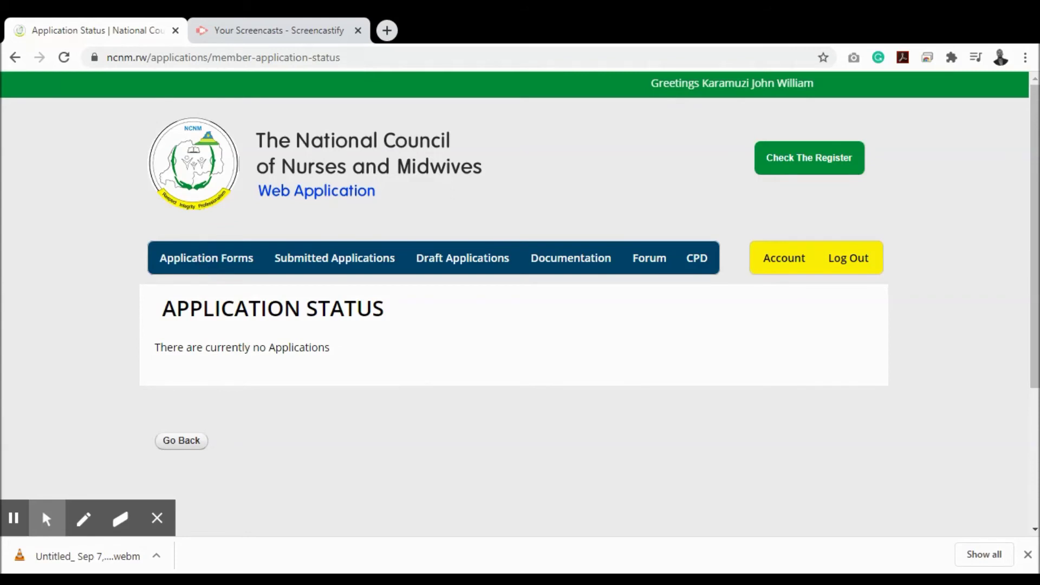
left_click(200, 268)
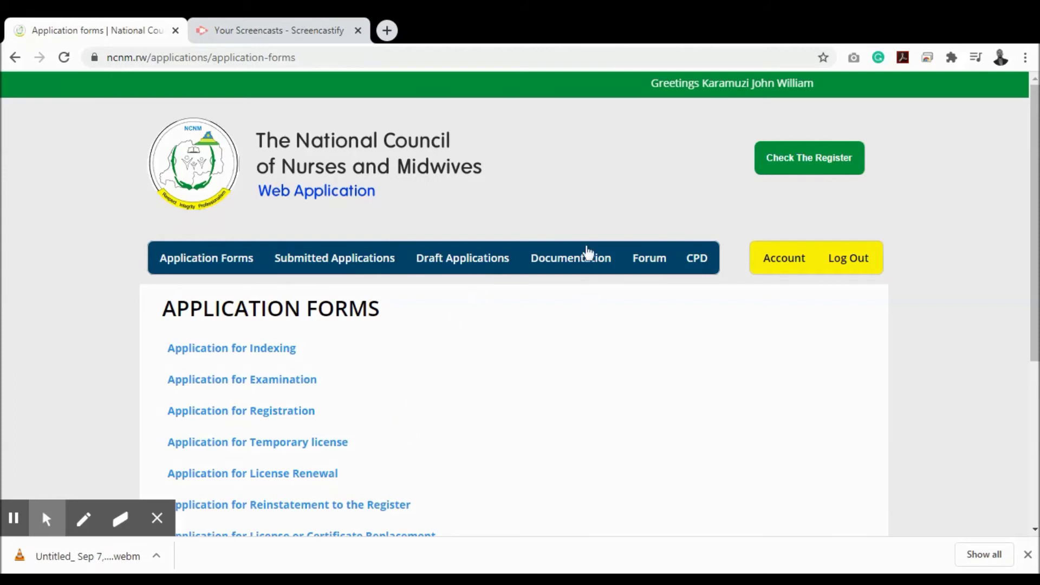
left_click(581, 264)
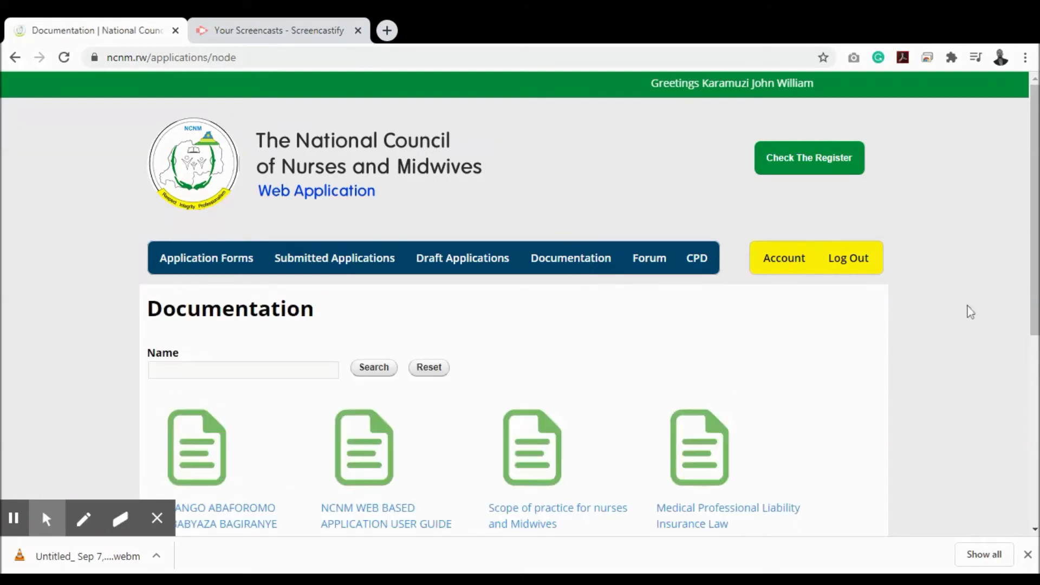
Scroll through the Documentation list, including the Nursing Law and the web application user guide.
left_click_drag(1034, 172, 1033, 241)
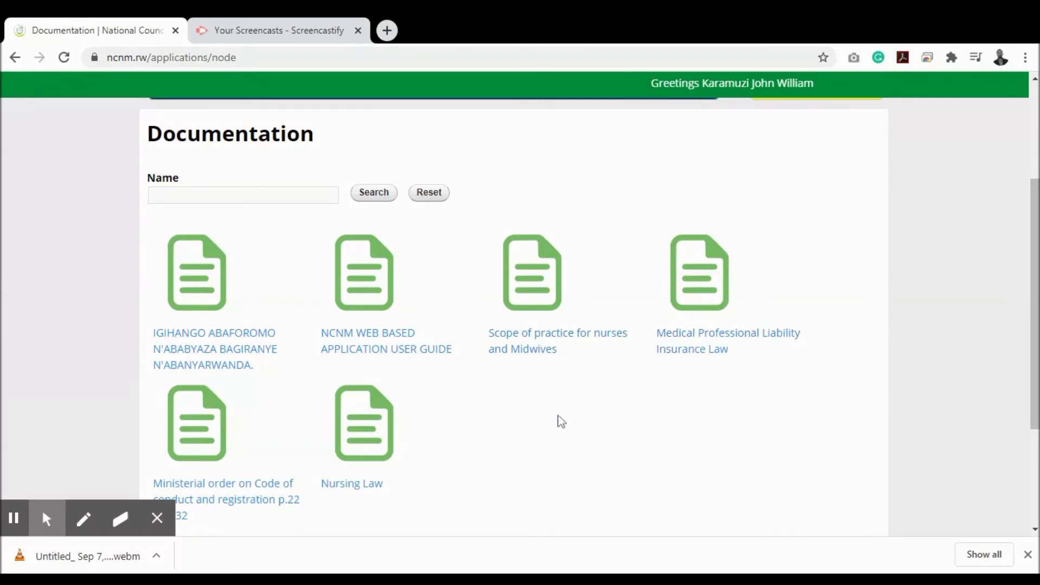
left_click_drag(1034, 314, 1034, 222)
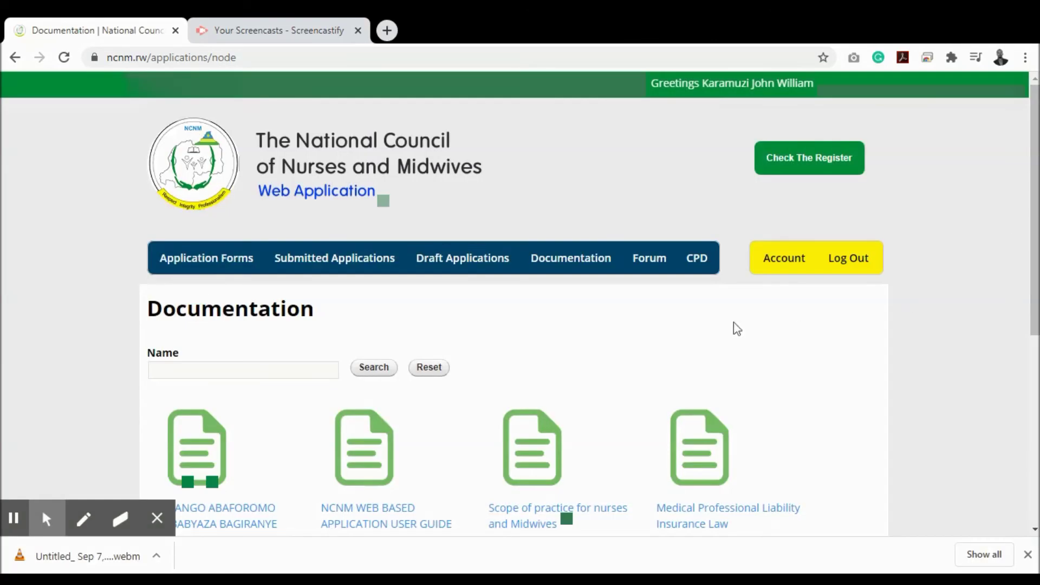
left_click(657, 263)
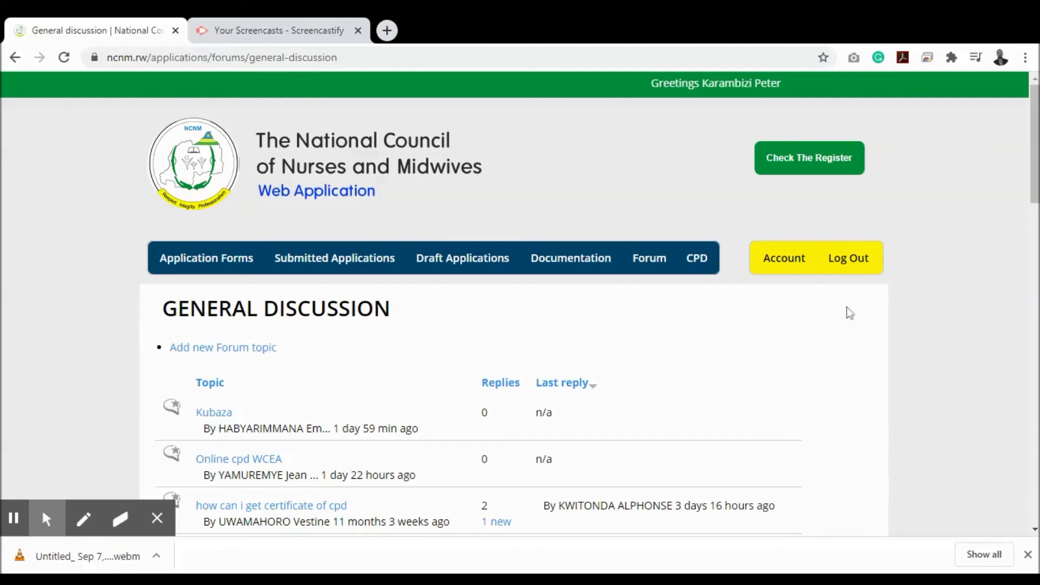
Log out of the NCNM account from the Forum page.
left_click(849, 262)
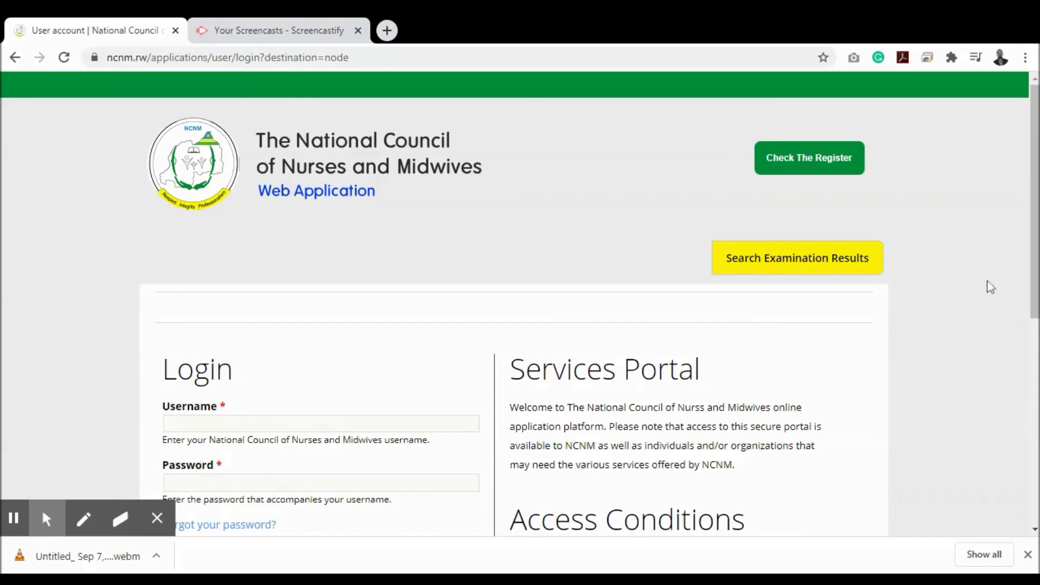
Highlight the portal address, go over the Username, Password and CAPTCHA fields, then open 'Forgot your password?'.
left_click_drag(247, 57, 107, 66)
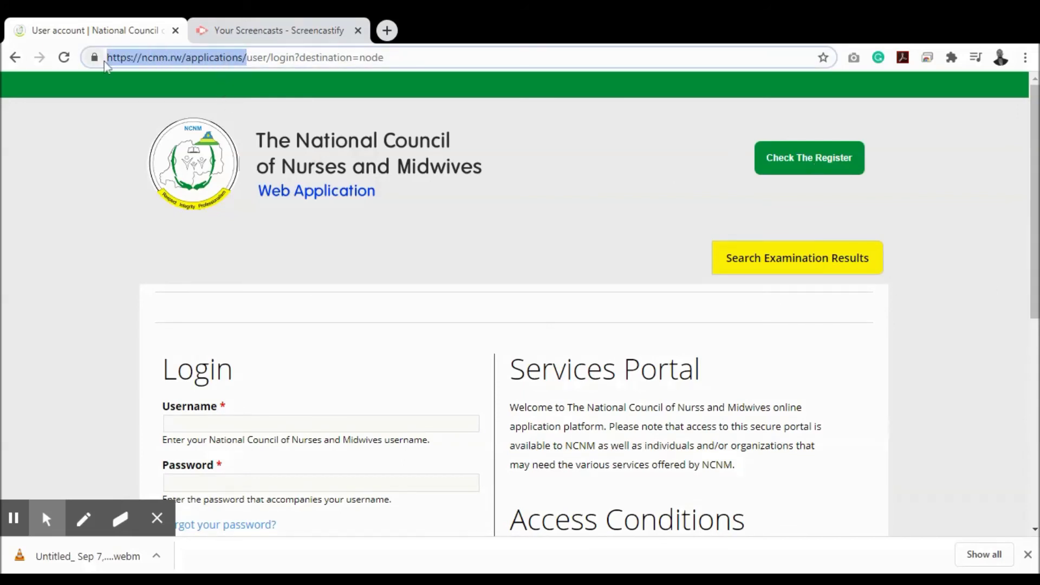
left_click(322, 421)
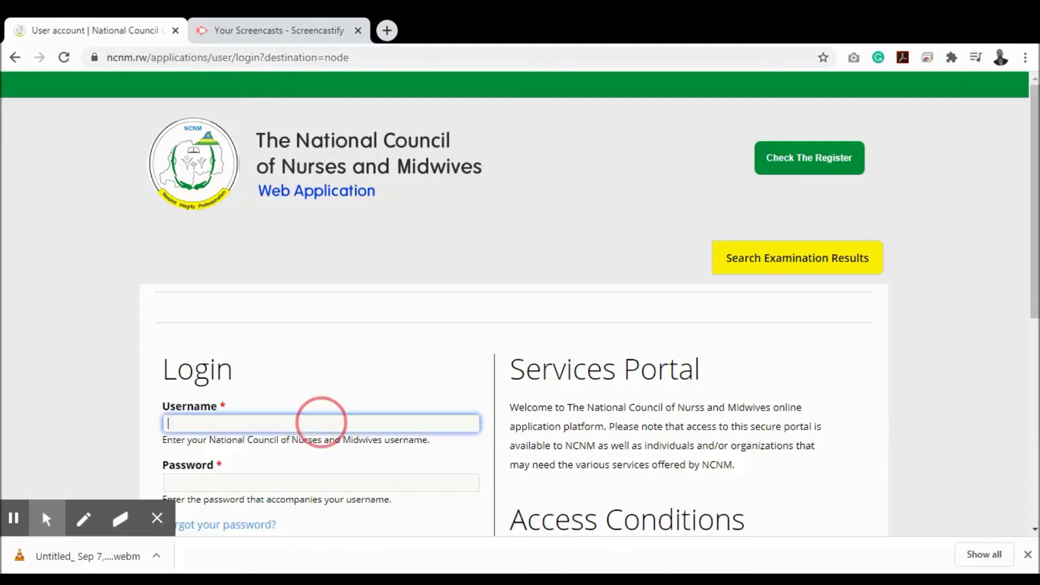
left_click_drag(1035, 192, 1035, 246)
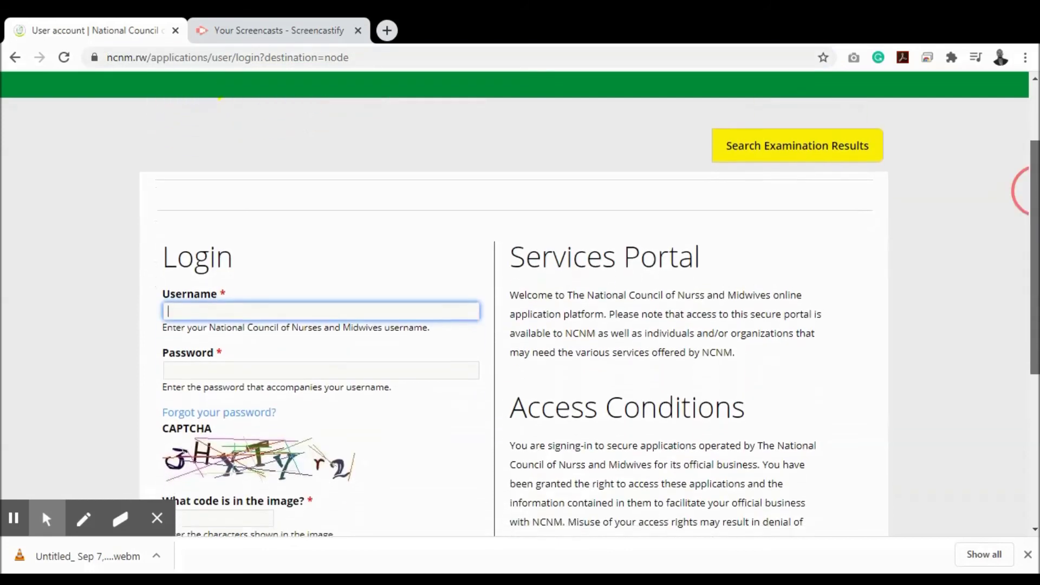
left_click(384, 370)
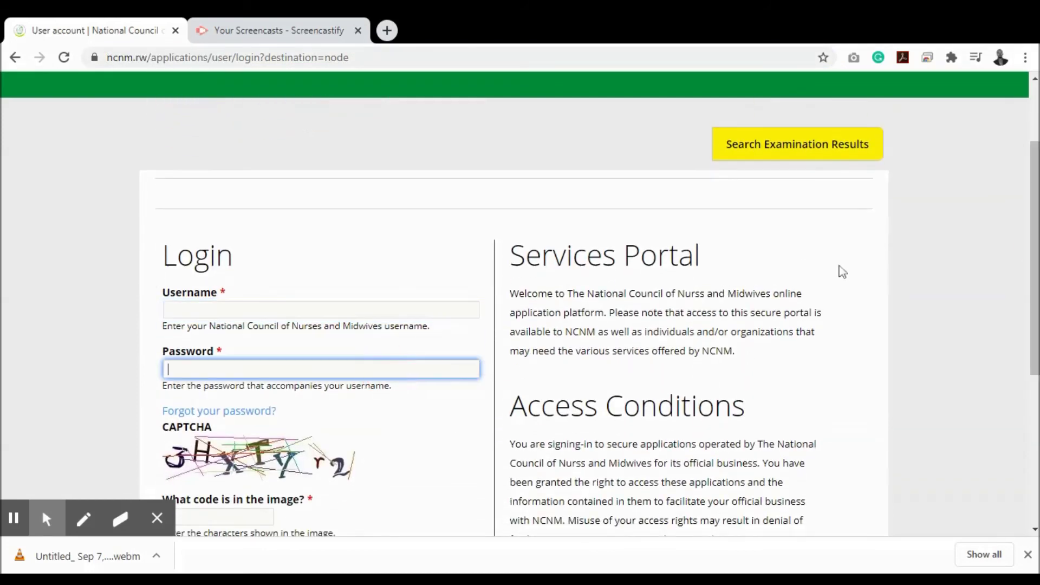
left_click_drag(1035, 260, 1035, 328)
left_click(270, 375)
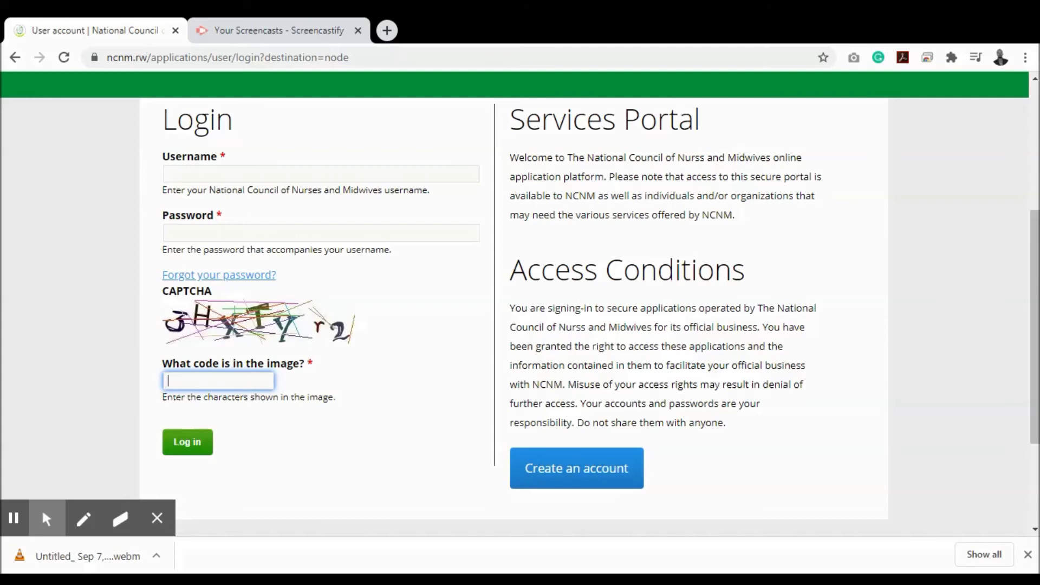
left_click(224, 278)
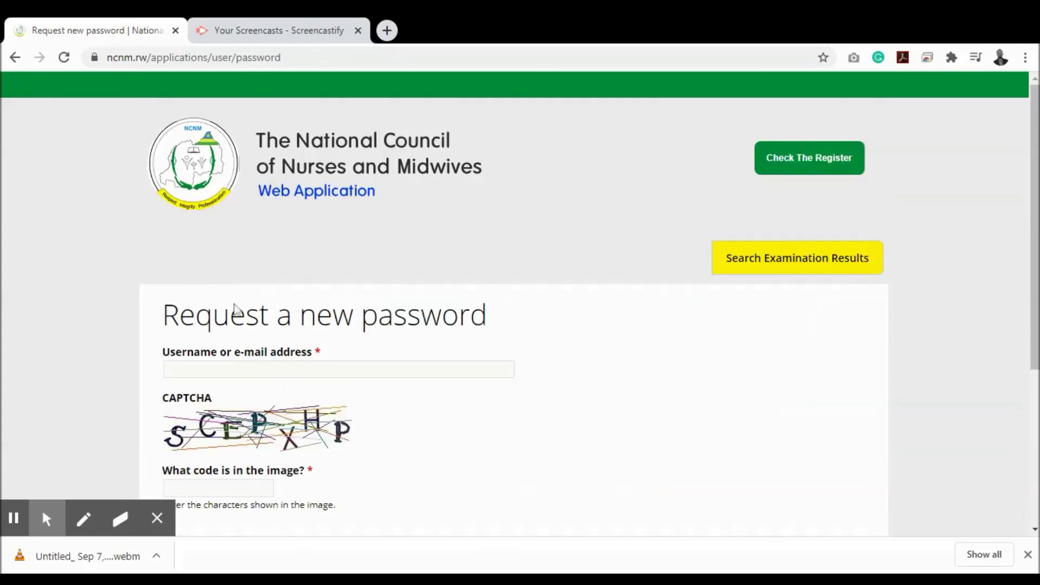
Go over the Username or e-mail address and CAPTCHA fields, then go back to the login page.
left_click(232, 369)
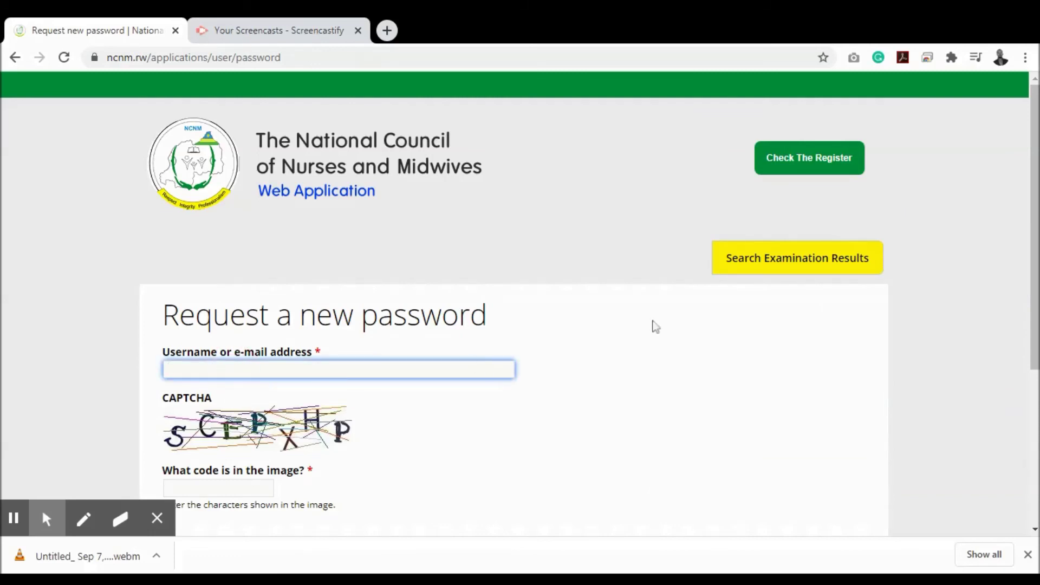
left_click_drag(1035, 178, 1032, 214)
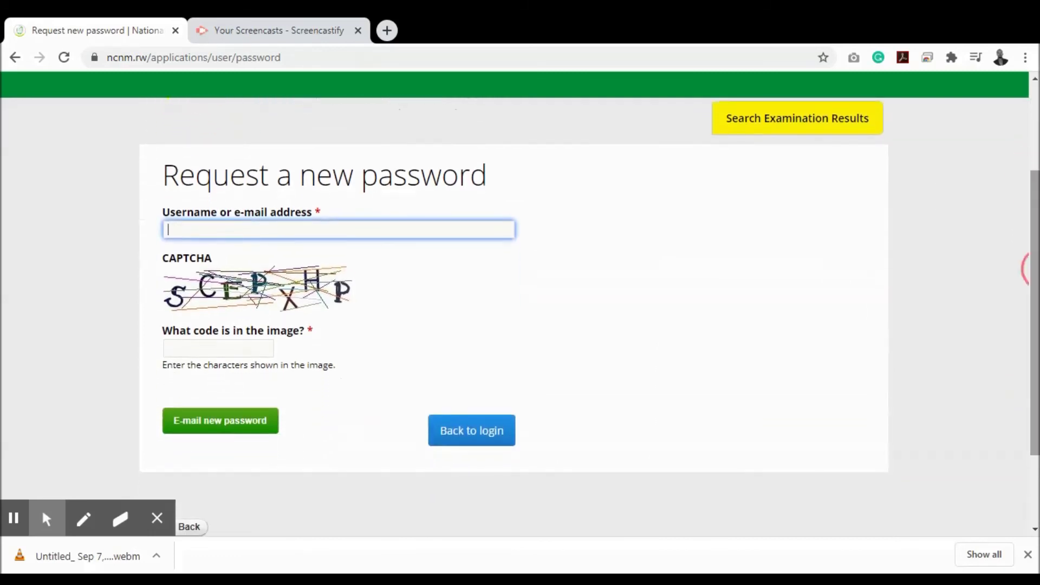
left_click(228, 347)
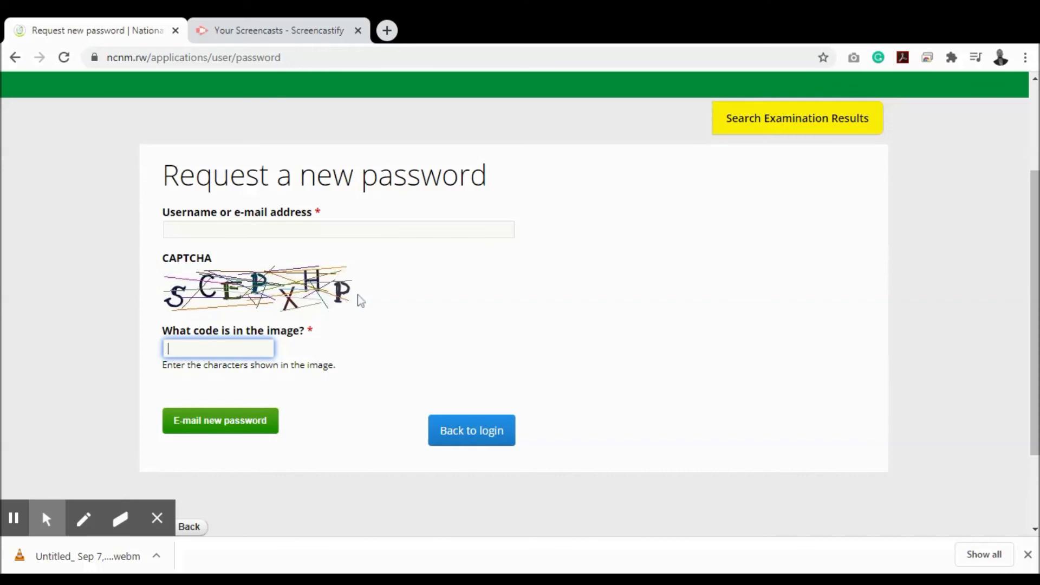
left_click(450, 431)
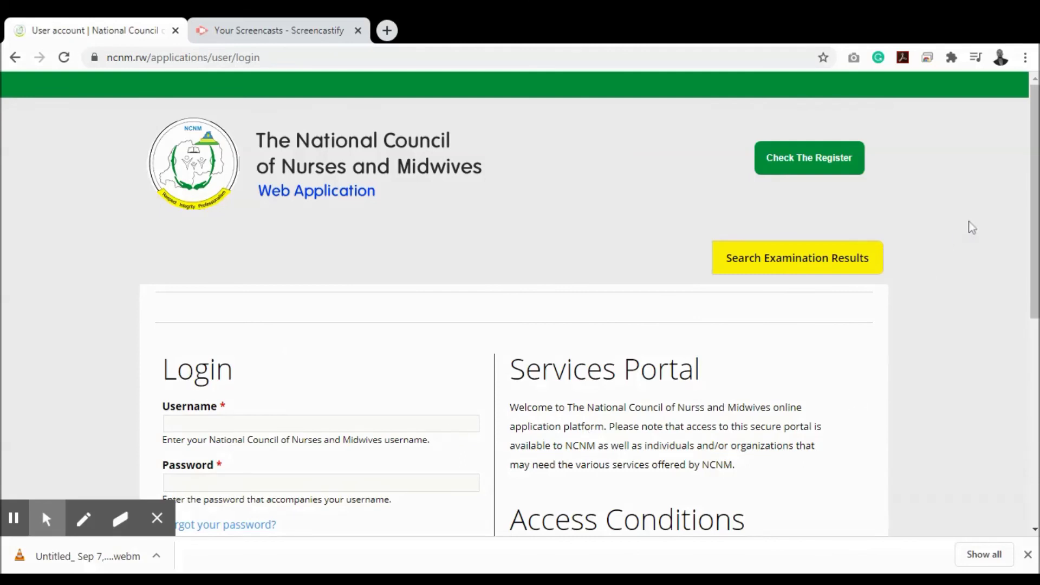
Scroll down the login page and choose 'Create an account' to reach Registration.
scroll(1027, 167, "down", 5)
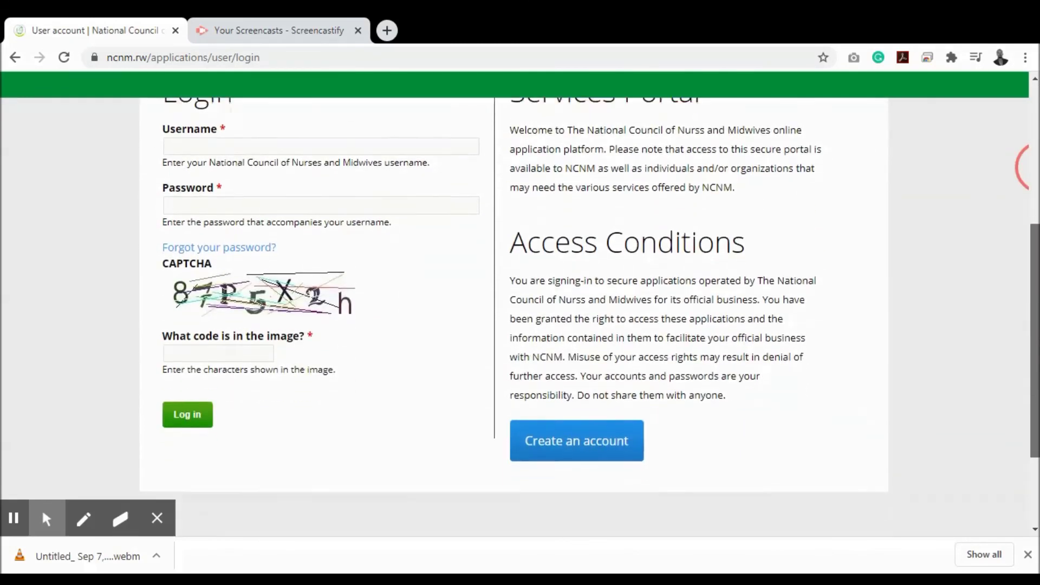
scroll(1027, 166, "down", 1)
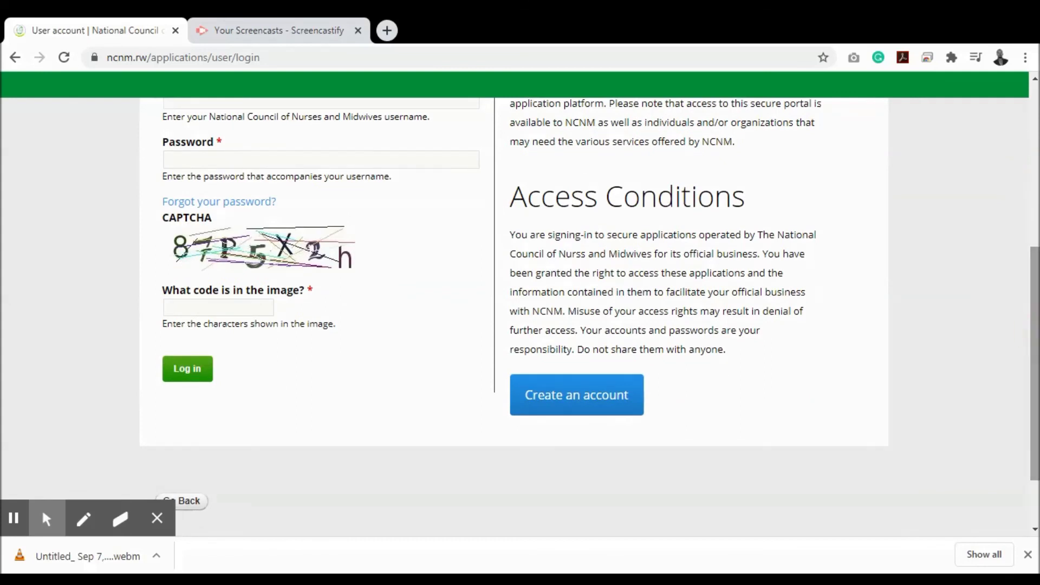
left_click(569, 406)
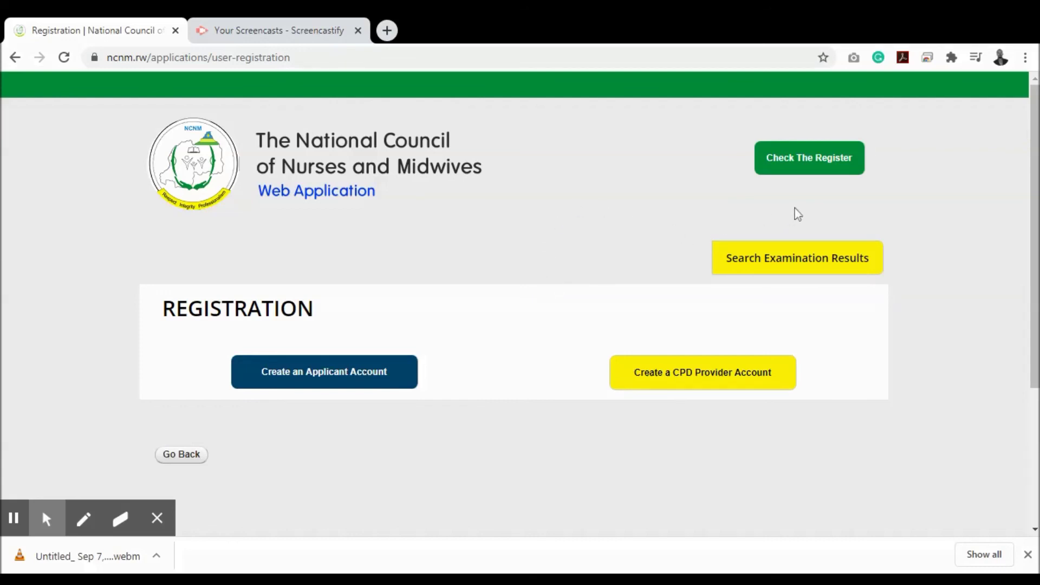
Open Check The Register, then the Licensing Examination Results search page.
left_click(797, 164)
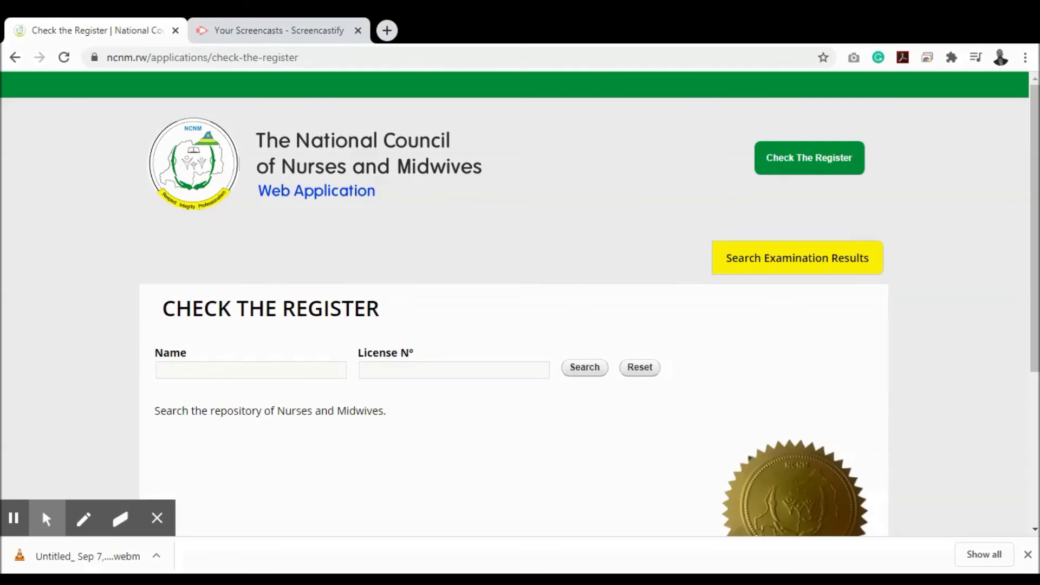
left_click(797, 266)
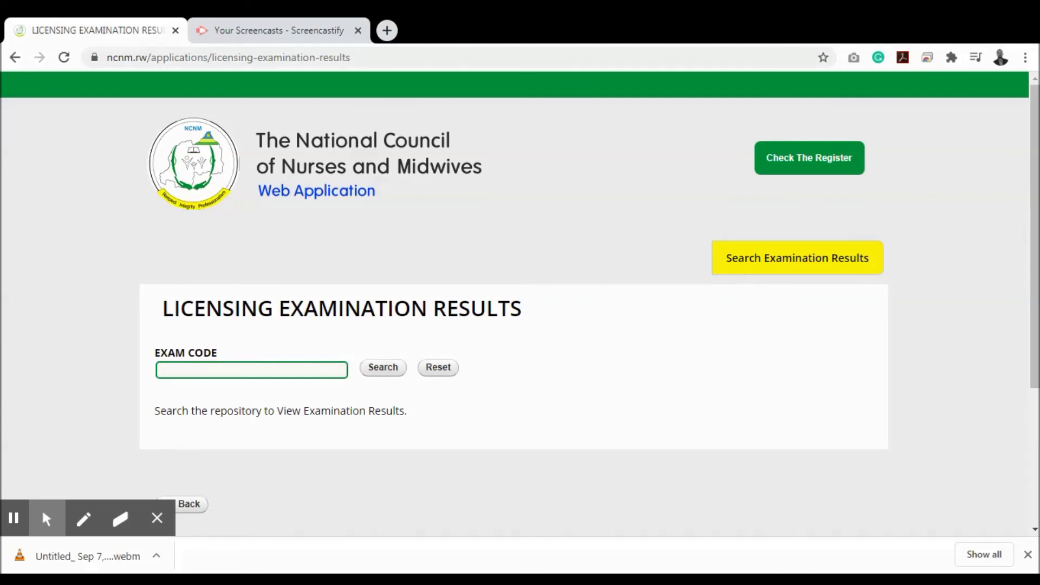
left_click(270, 369)
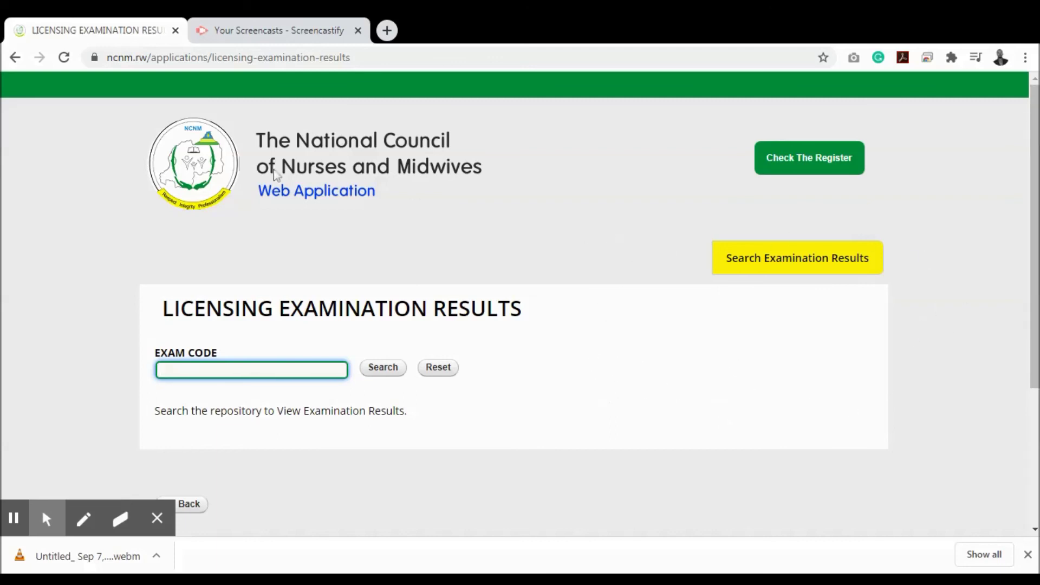
left_click(206, 173)
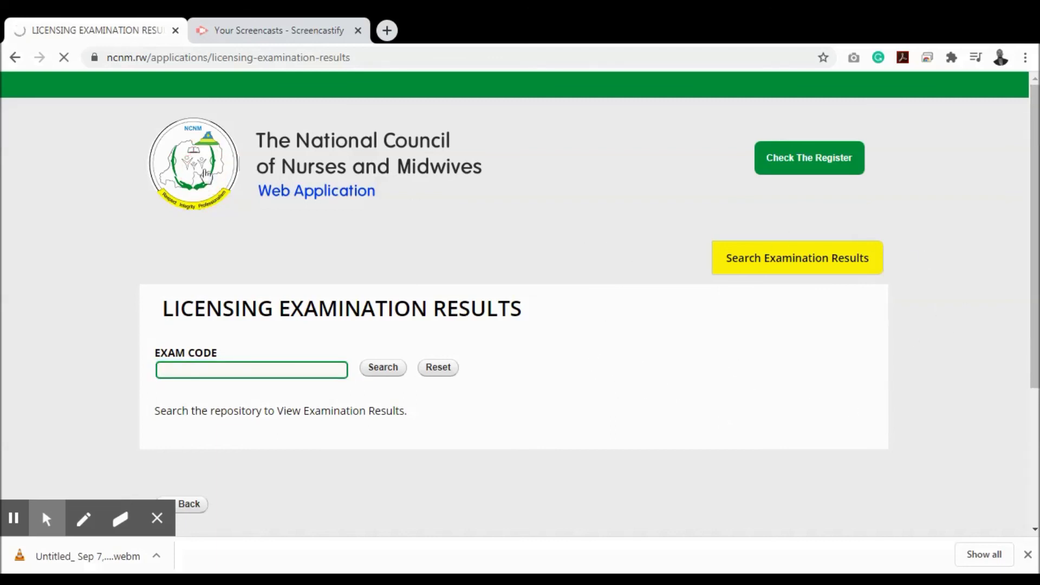